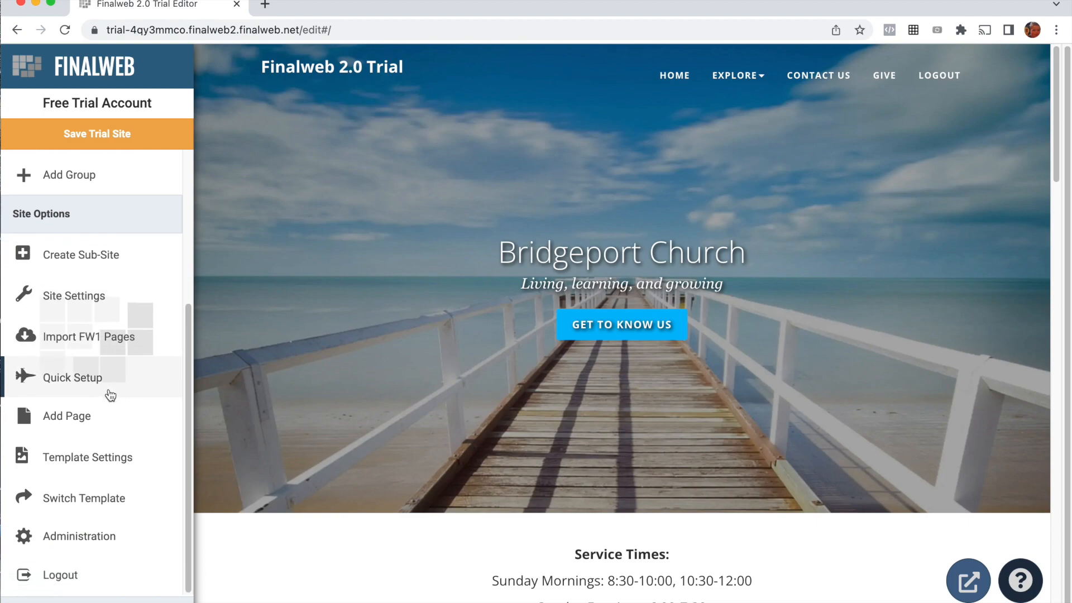
# Step: Open the Live Streaming page in the site administration and start the live streaming free trial
pyautogui.click(74, 547)
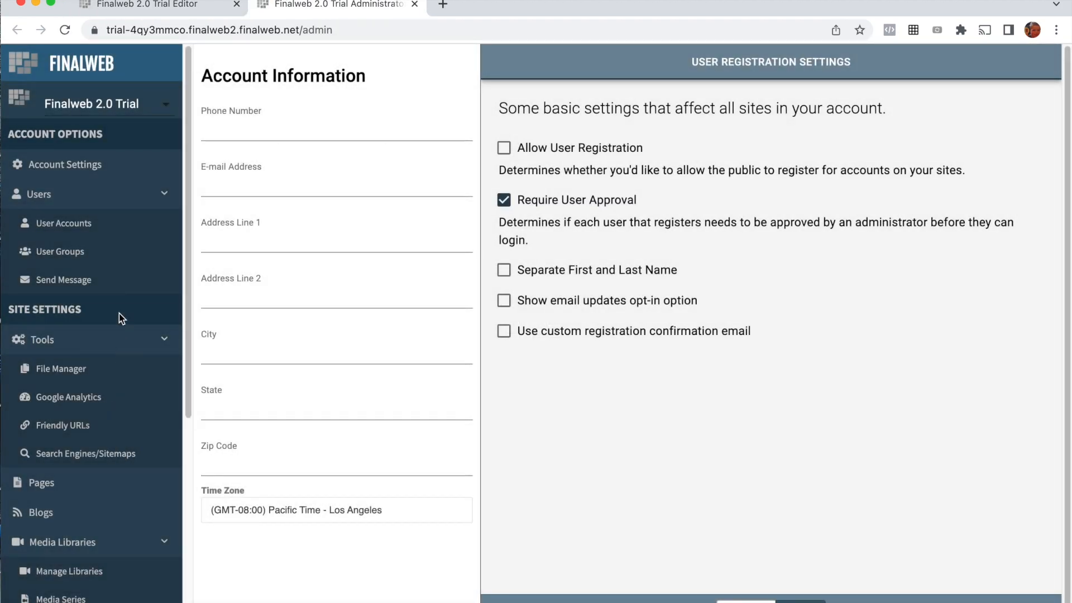
pyautogui.scroll(-8, 114, 324)
pyautogui.scroll(-2, 72, 547)
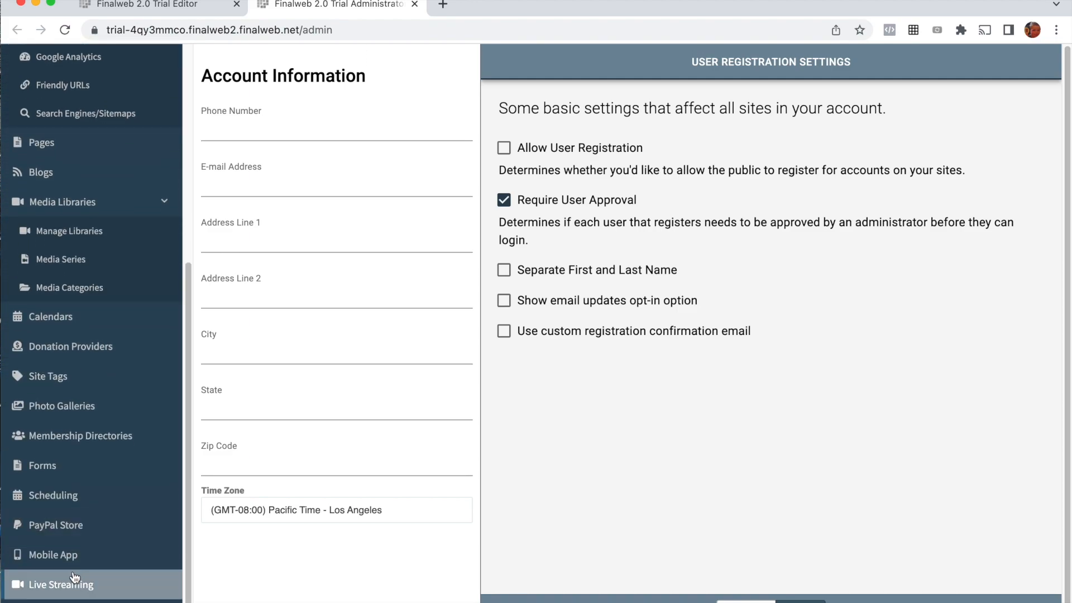
pyautogui.click(78, 583)
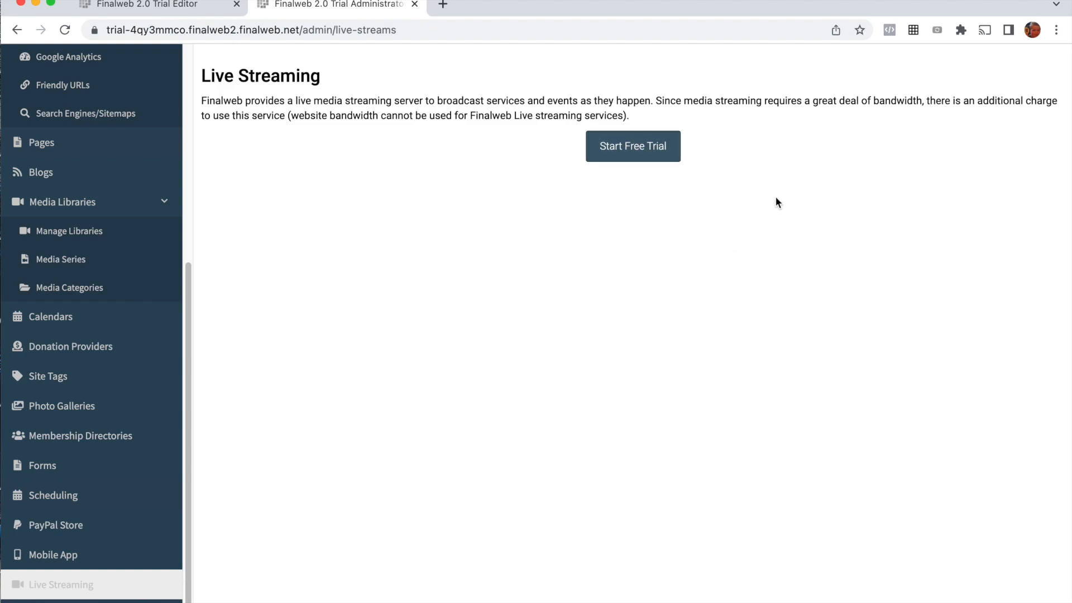
pyautogui.click(624, 150)
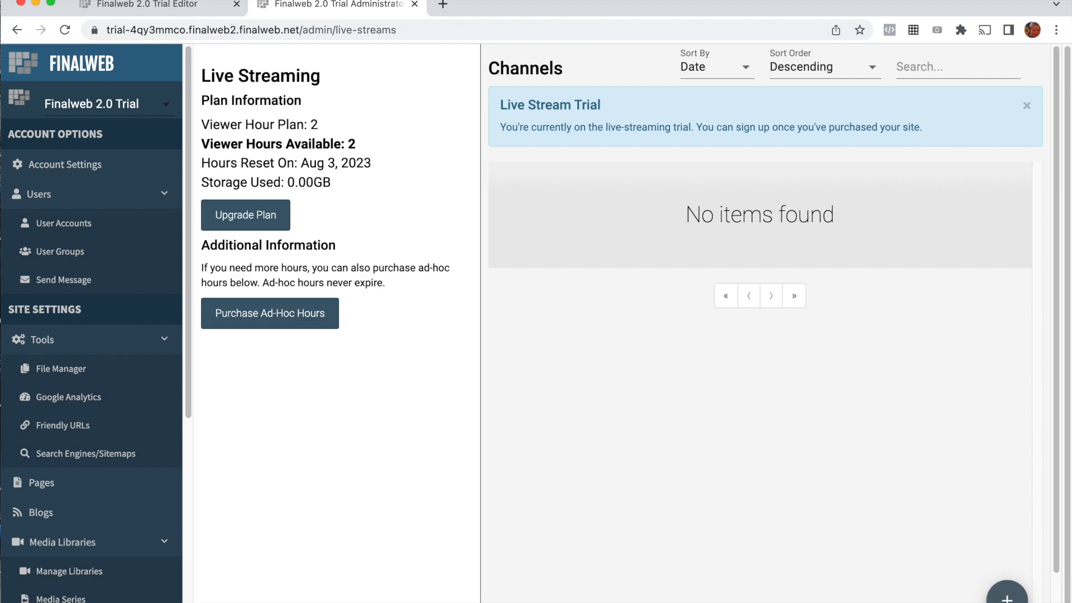
# Step: Create a live stream channel titled "Main Channel", fill in its username and password, and save it
pyautogui.click(1007, 597)
pyautogui.click(251, 96)
pyautogui.write('Main Channel')
pyautogui.press('Tab')
pyautogui.click(222, 153)
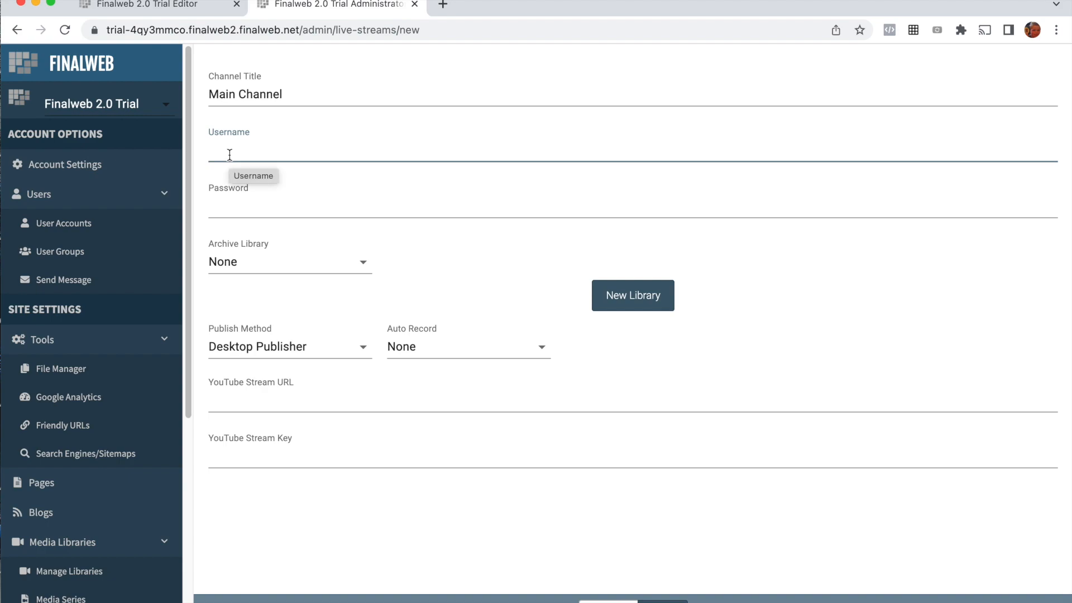
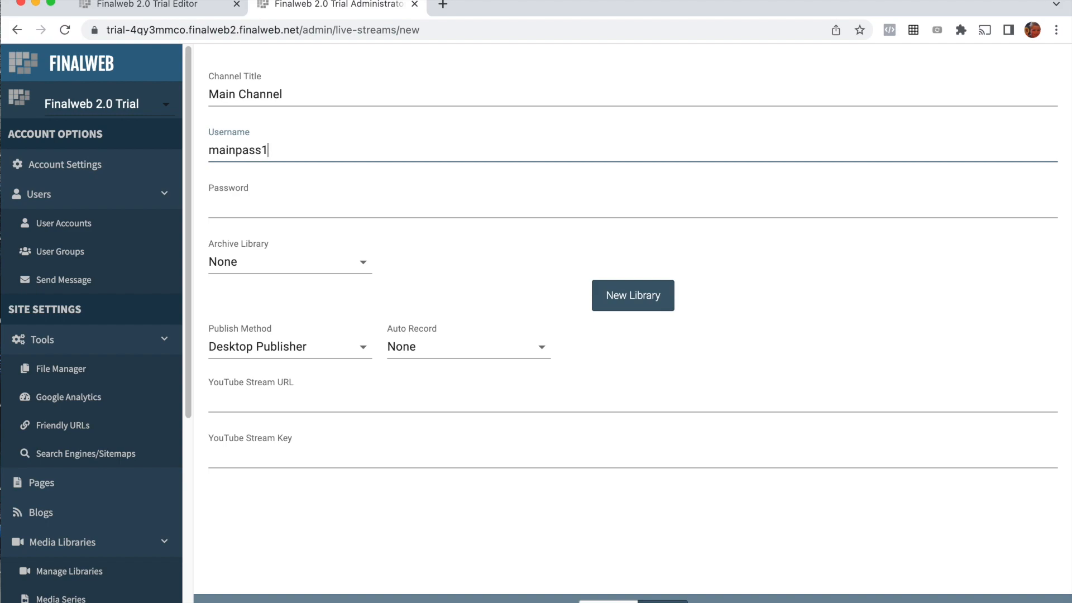
pyautogui.press('Tab')
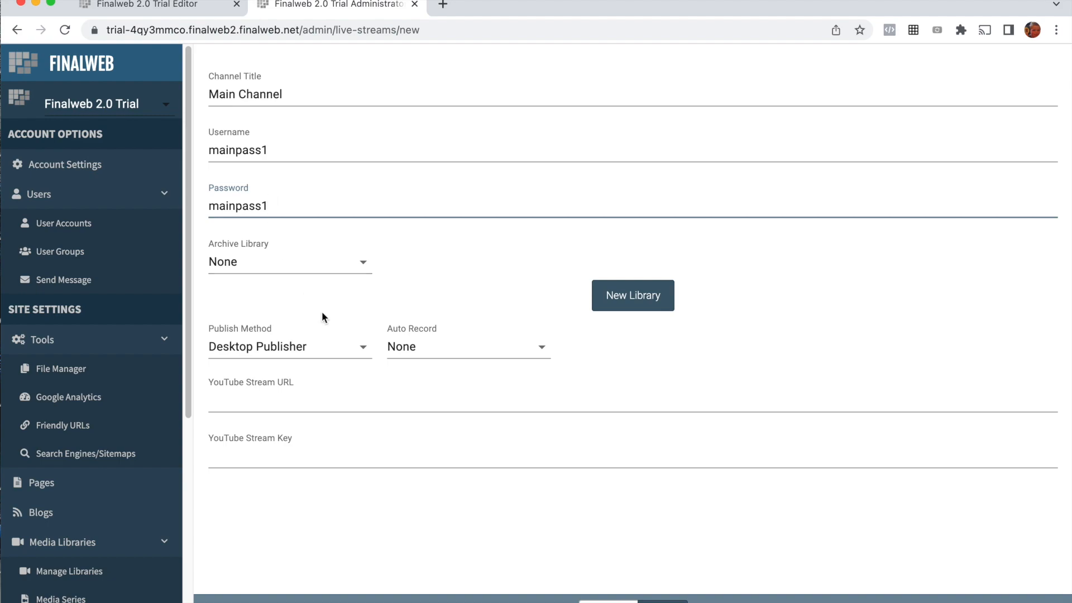
pyautogui.click(663, 602)
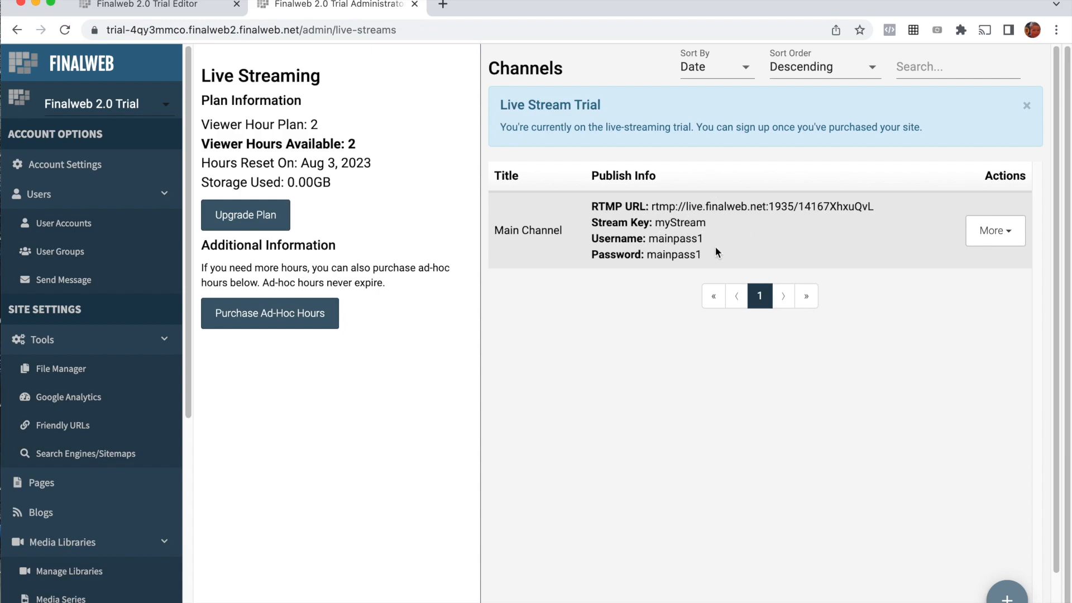
# Step: In the site editor, add a "Live Stream" item linked to a new page to the main menu and save the menu
pyautogui.click(148, 7)
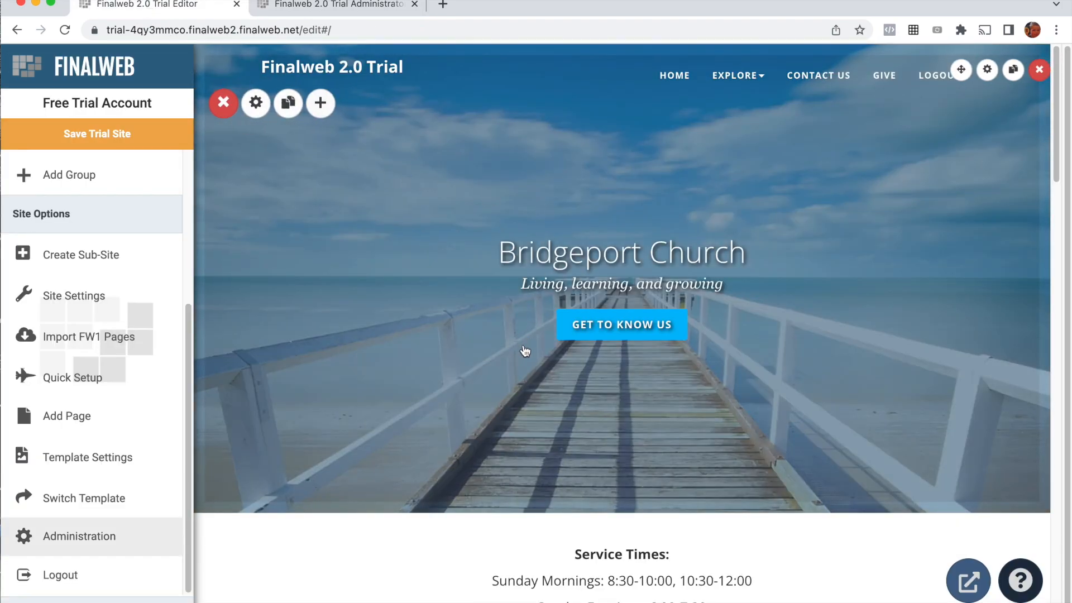
pyautogui.moveTo(682, 88)
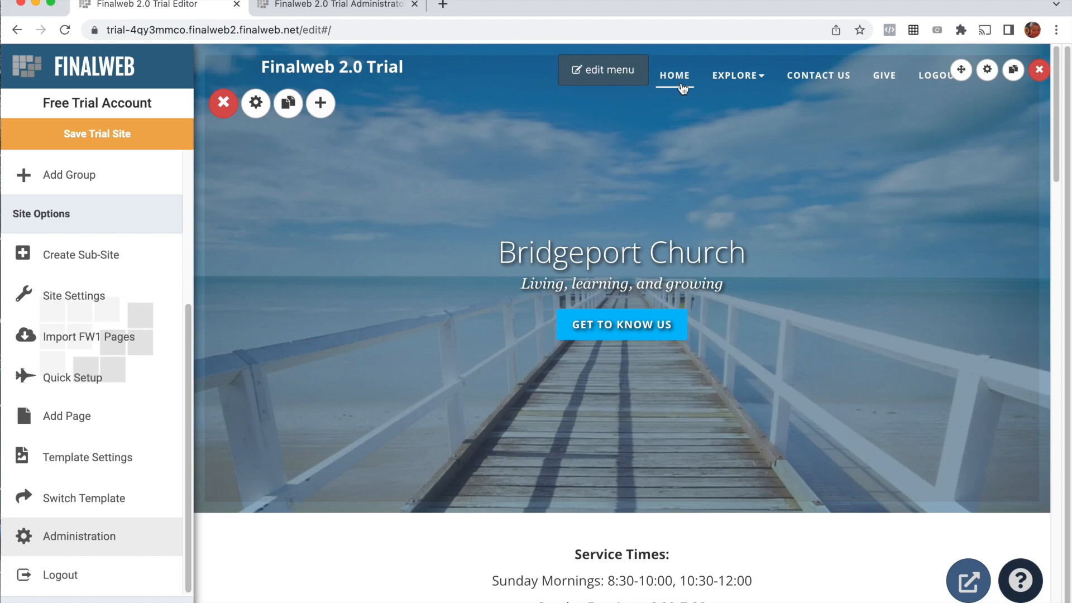
pyautogui.click(611, 81)
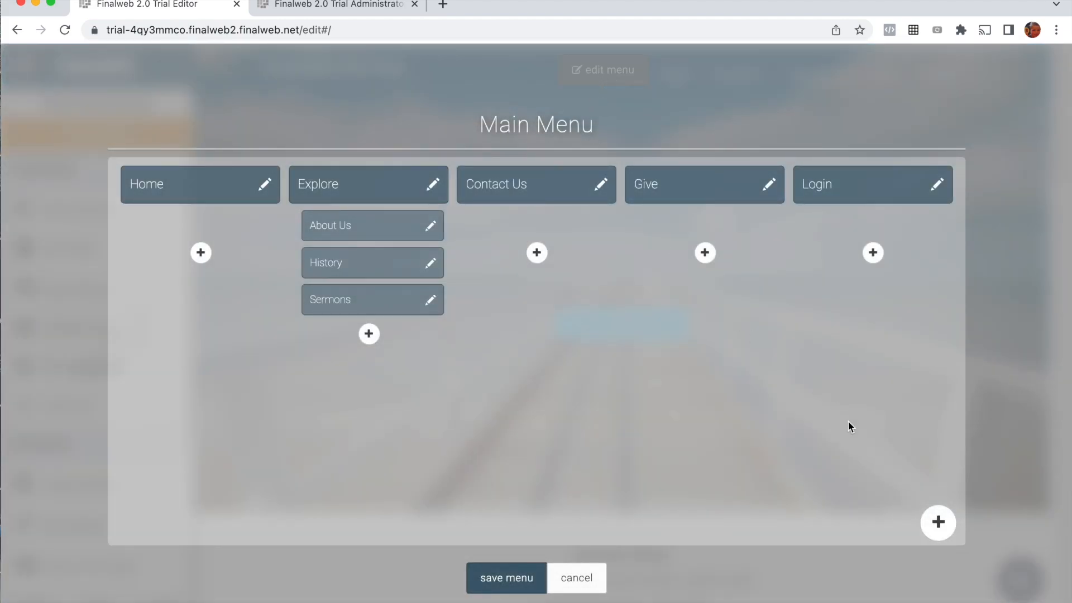
pyautogui.click(938, 523)
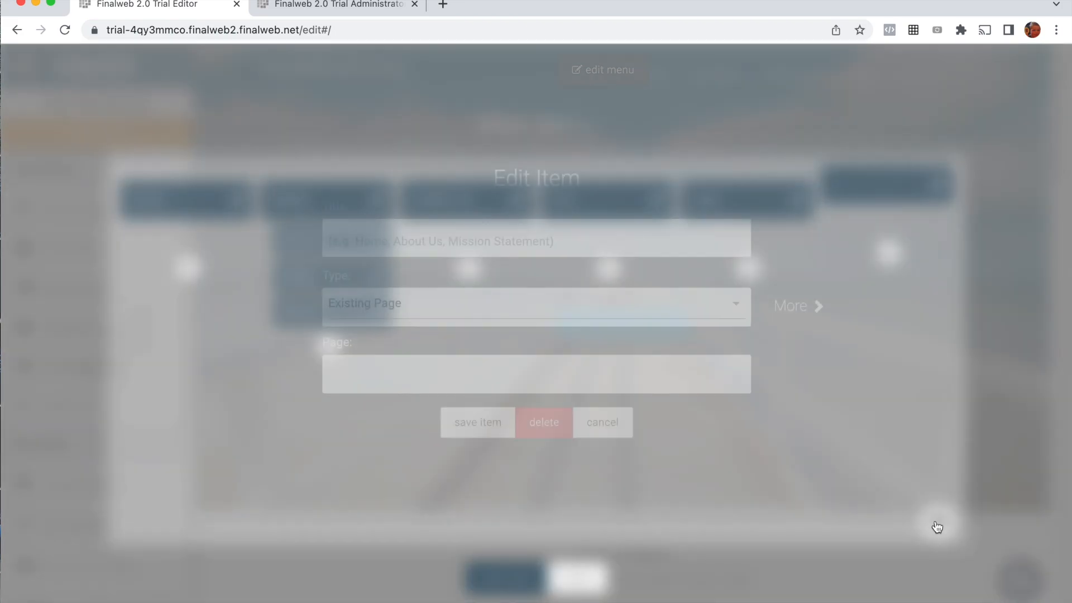
pyautogui.click(362, 239)
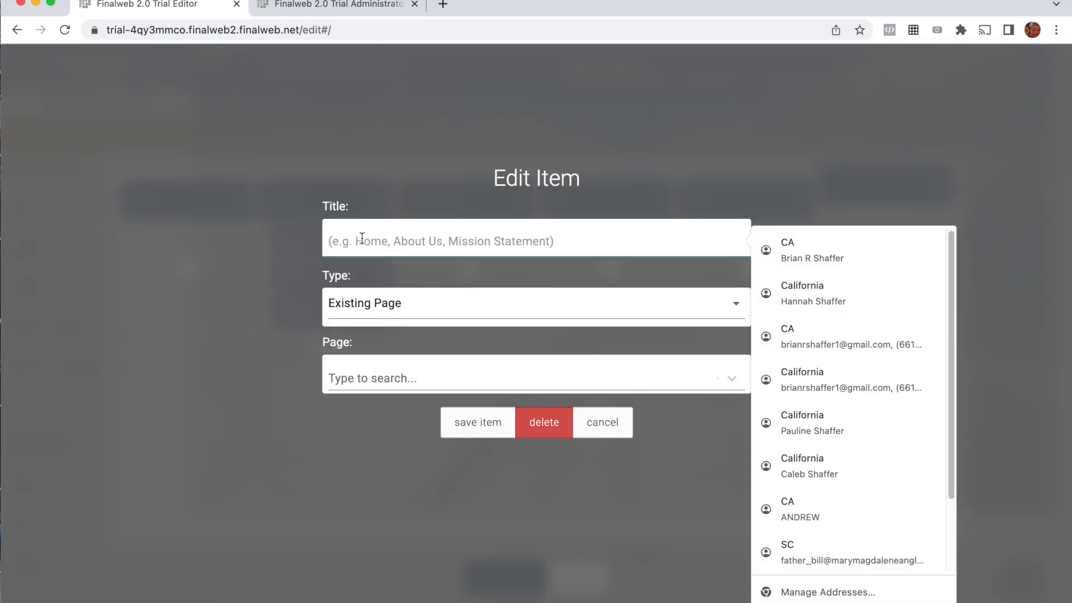
pyautogui.write('Live Stream')
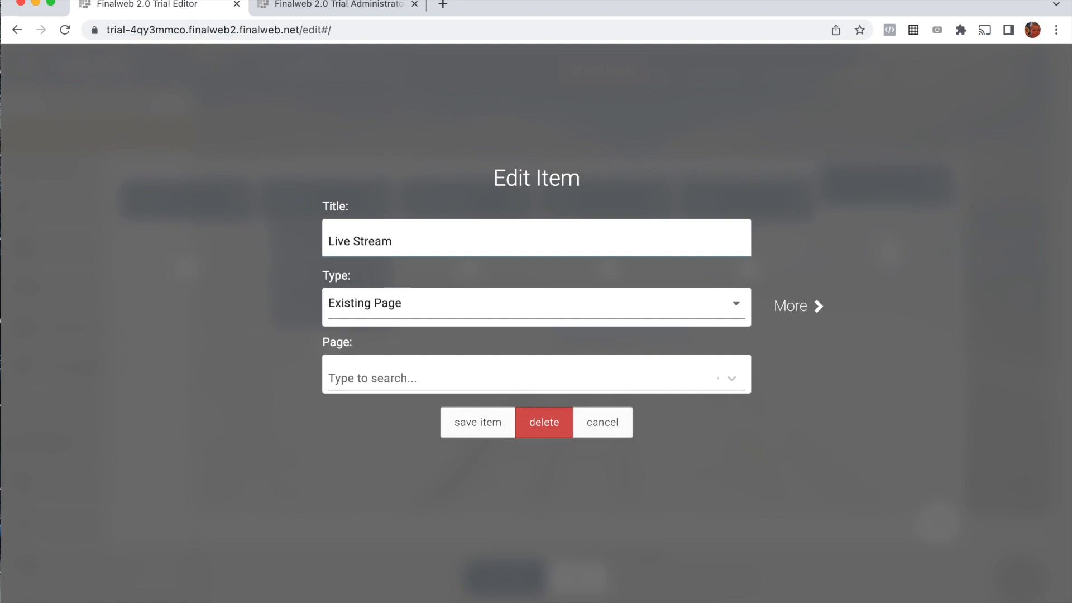
pyautogui.click(366, 299)
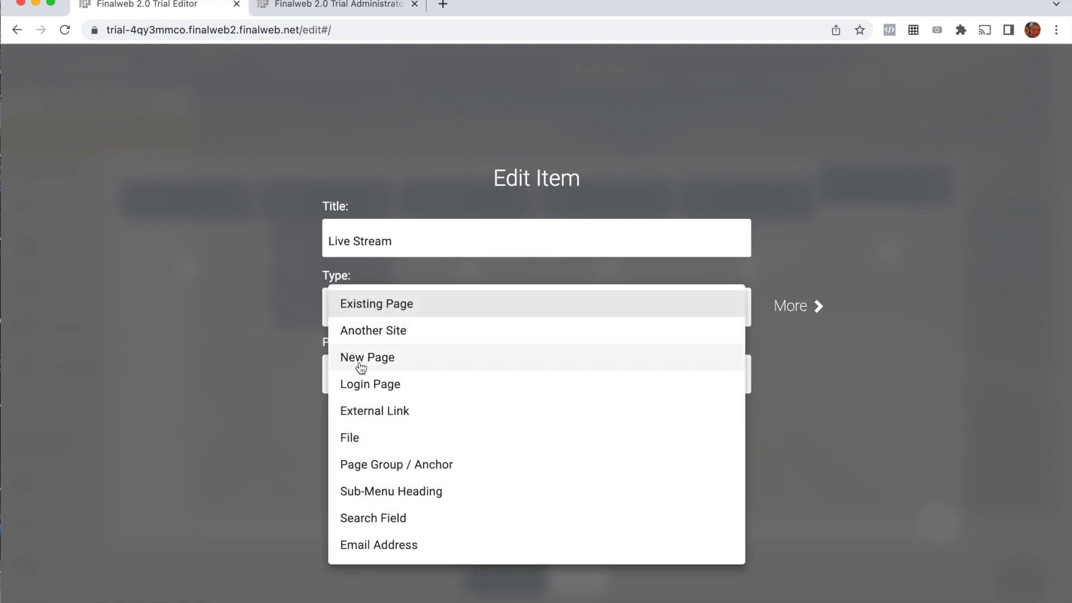
pyautogui.click(359, 360)
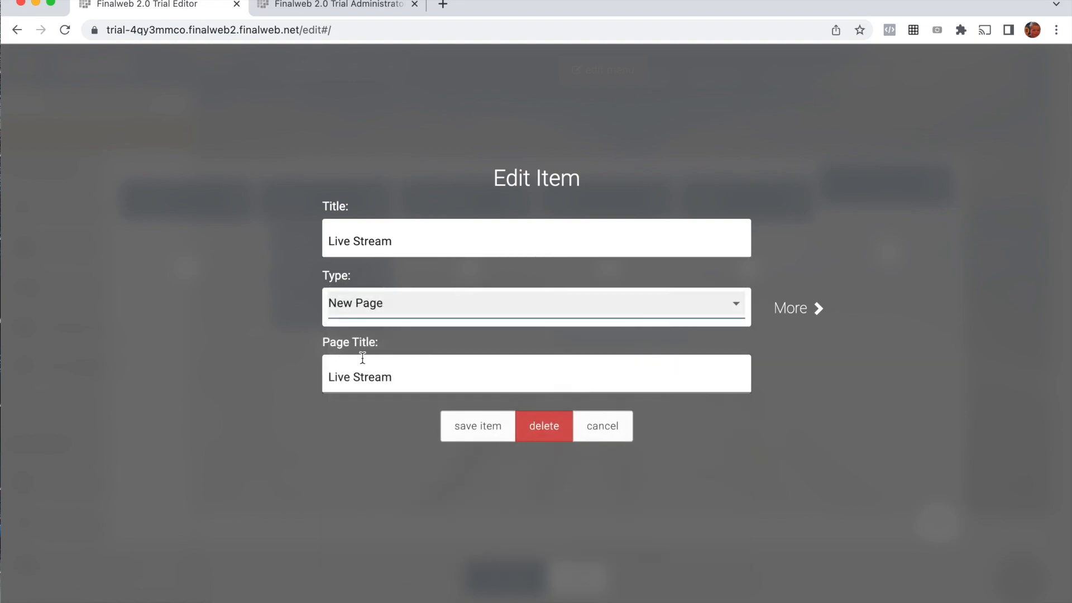
pyautogui.click(467, 429)
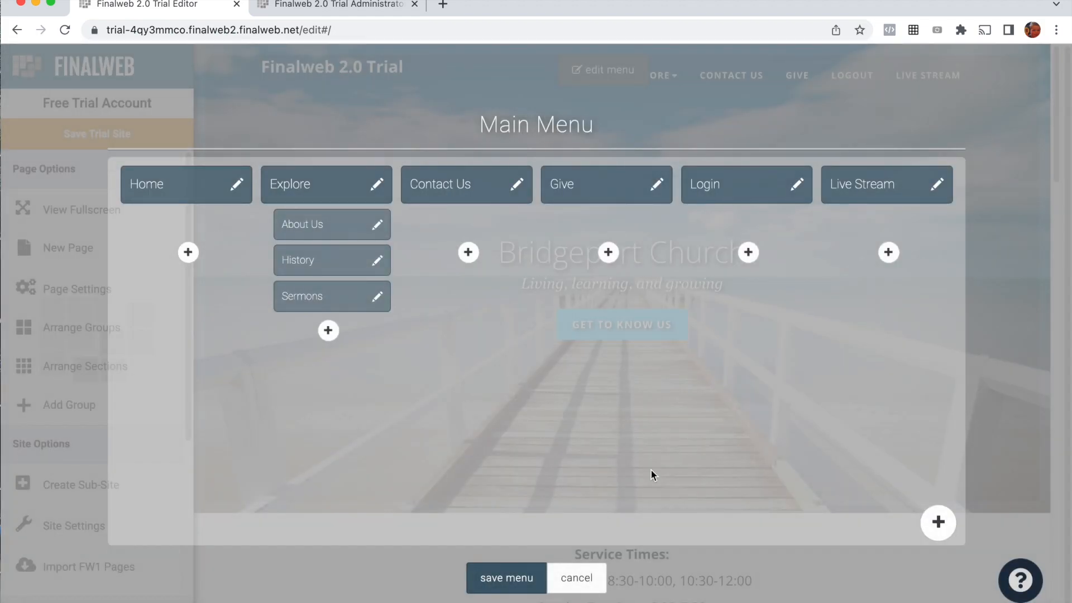
pyautogui.click(498, 578)
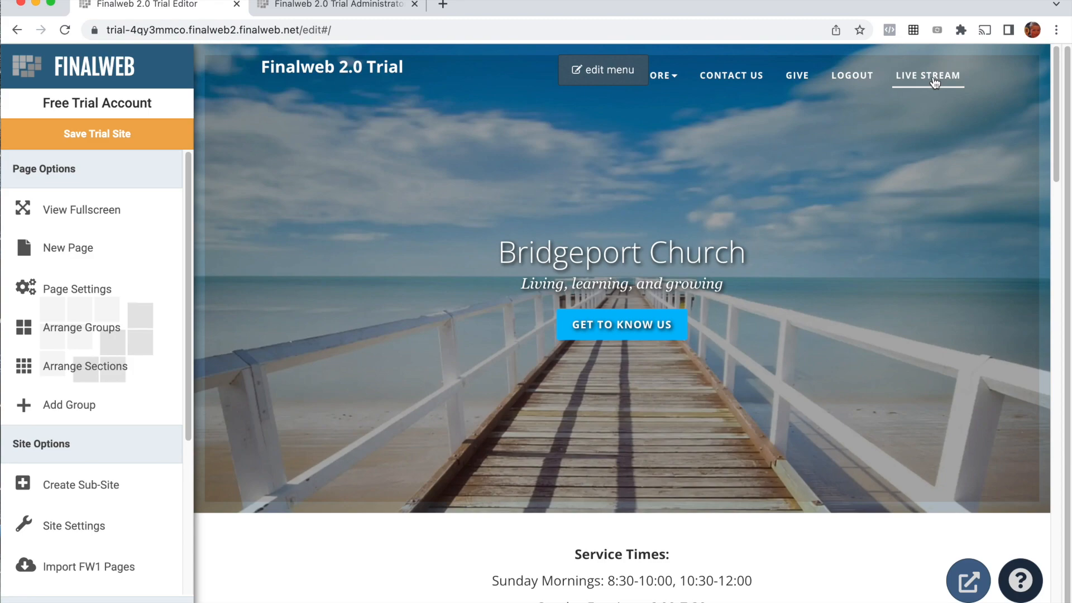
# Step: On the new Live Stream page, replace the header title with "Live Stream" and save the changes
pyautogui.click(934, 82)
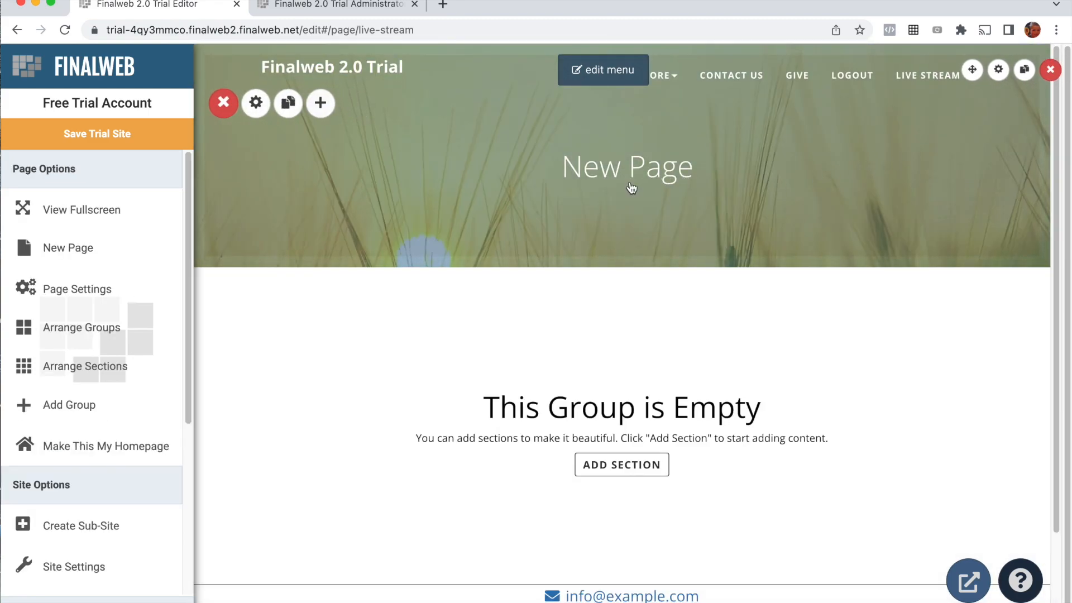
pyautogui.click(600, 183)
pyautogui.tripleClick(596, 173)
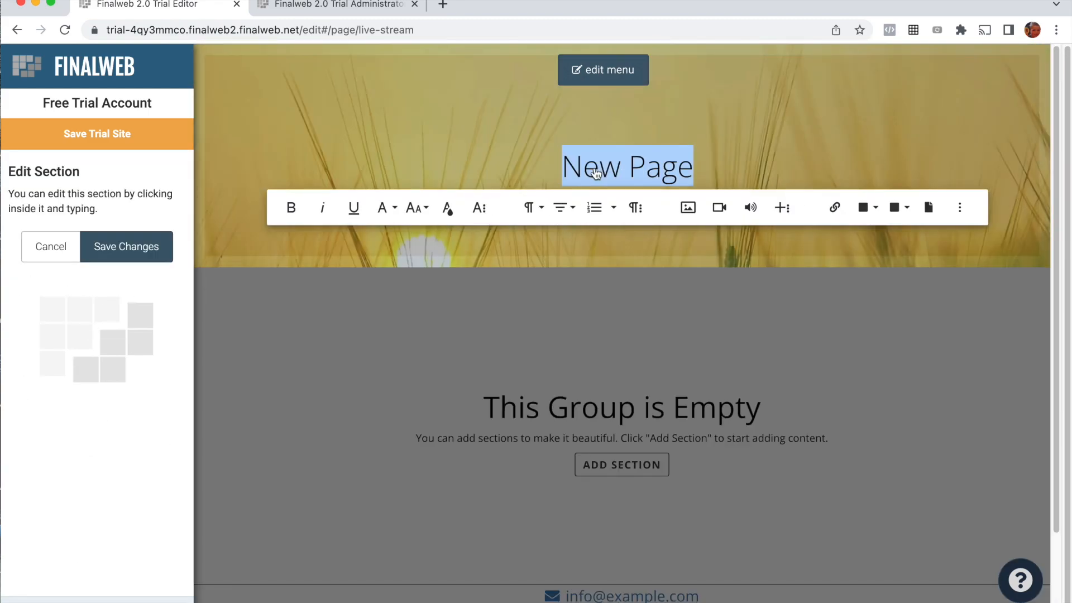
pyautogui.write('Live Stream')
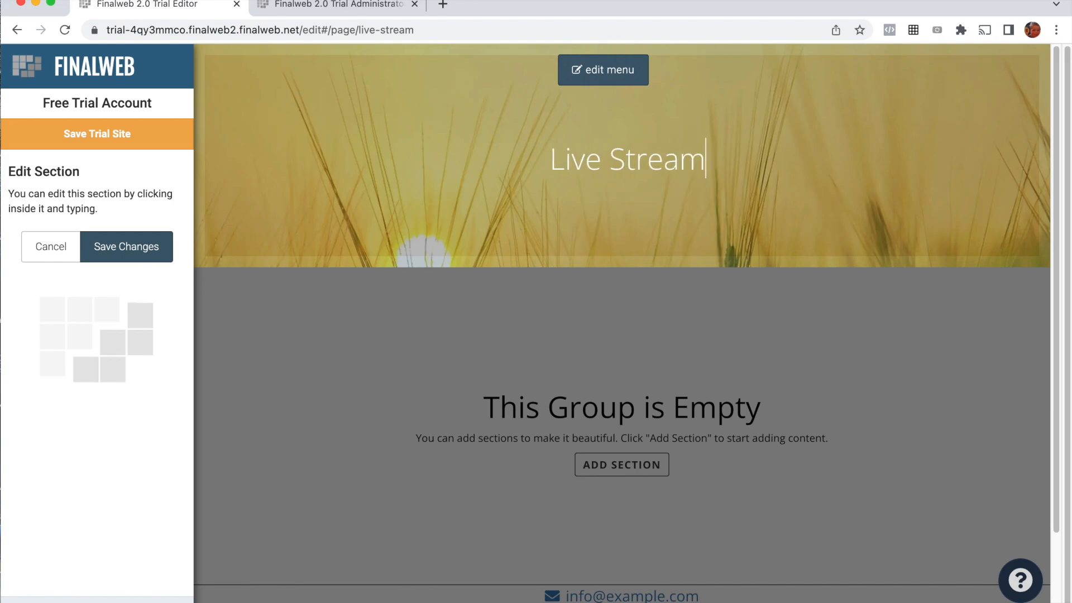
pyautogui.click(163, 247)
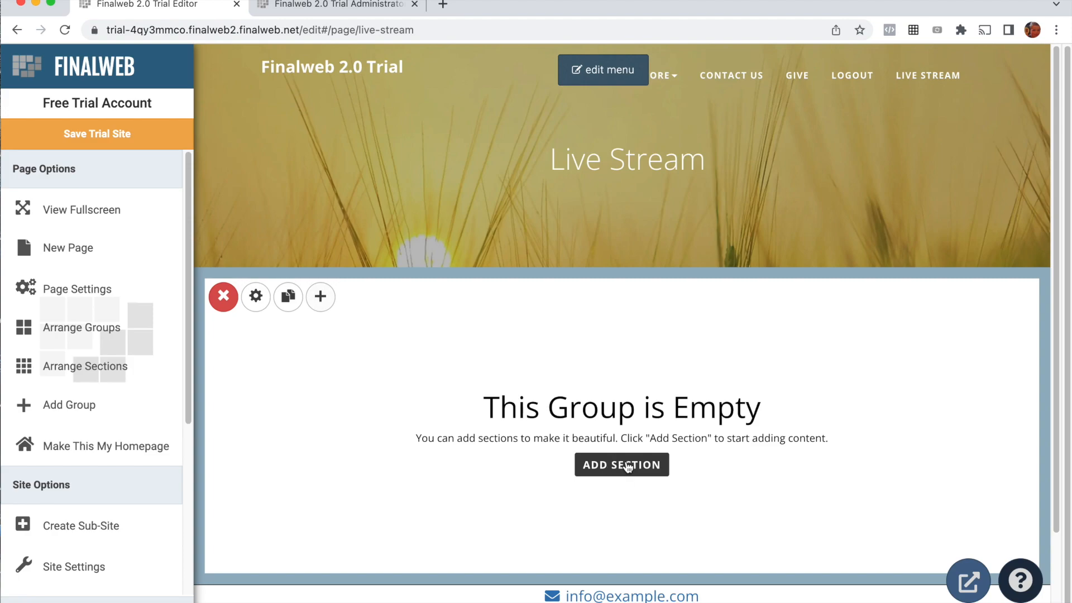
# Step: Add a Video section to the page's empty group with video type Live Stream and channel Main Channel
pyautogui.click(583, 463)
pyautogui.scroll(-5, 419, 364)
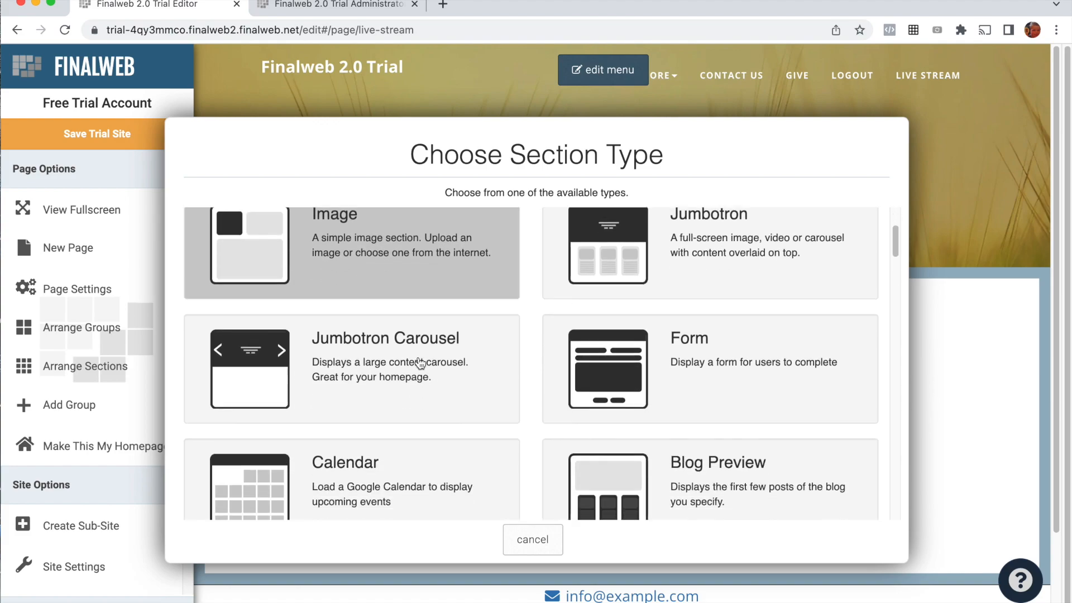
pyautogui.scroll(-5, 418, 363)
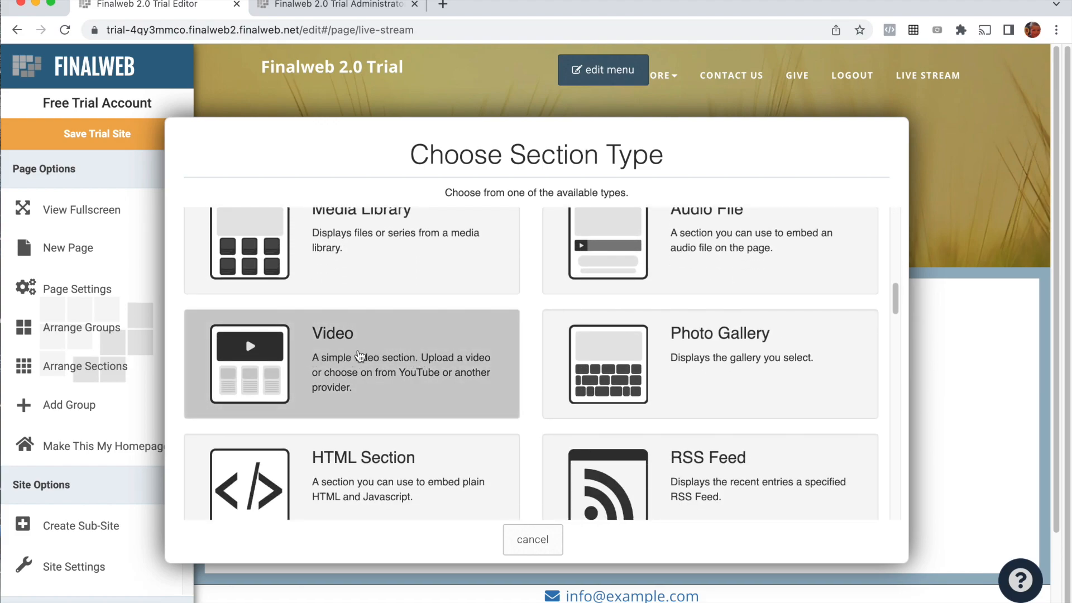
pyautogui.click(359, 357)
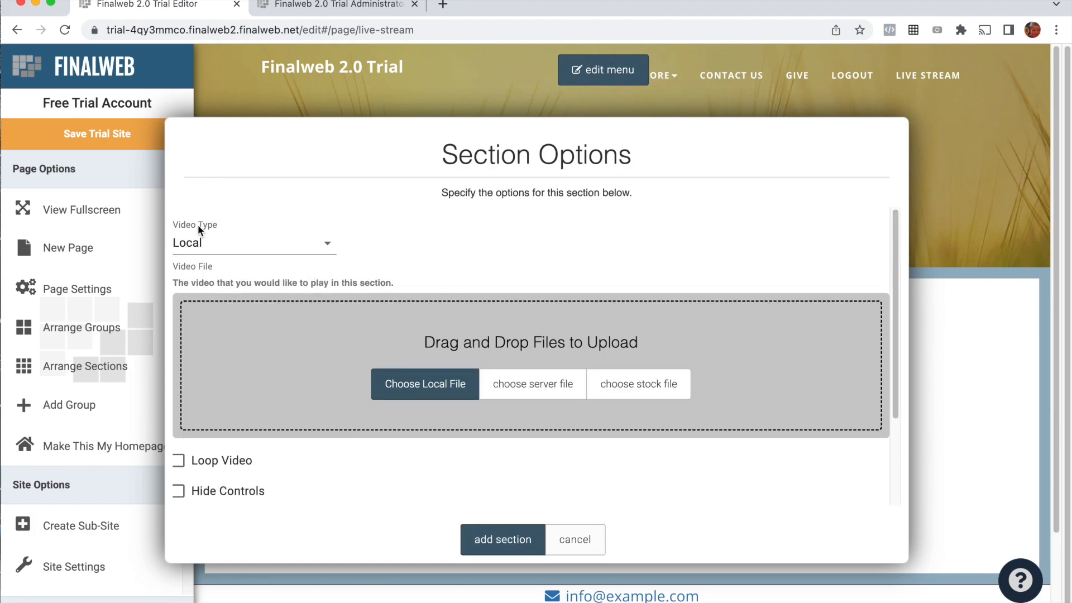
pyautogui.click(245, 247)
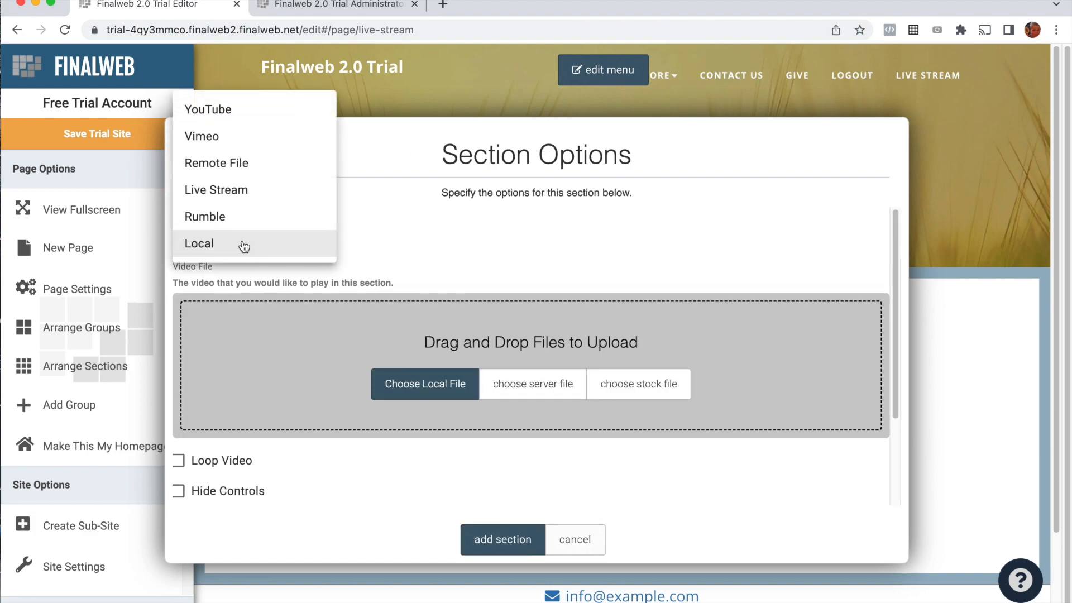
pyautogui.click(218, 191)
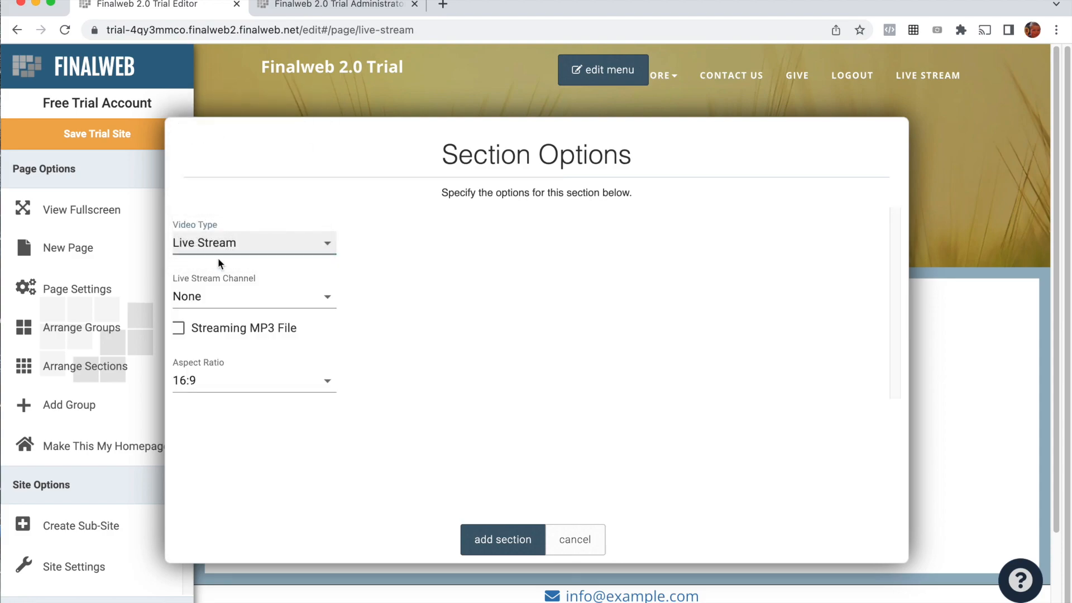
pyautogui.click(209, 301)
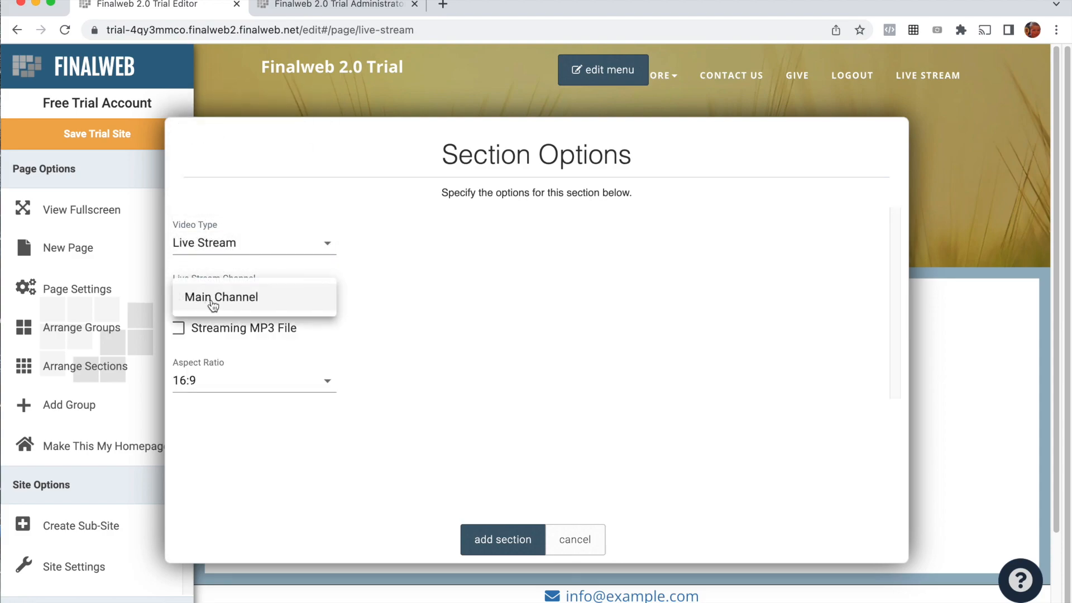
pyautogui.click(229, 299)
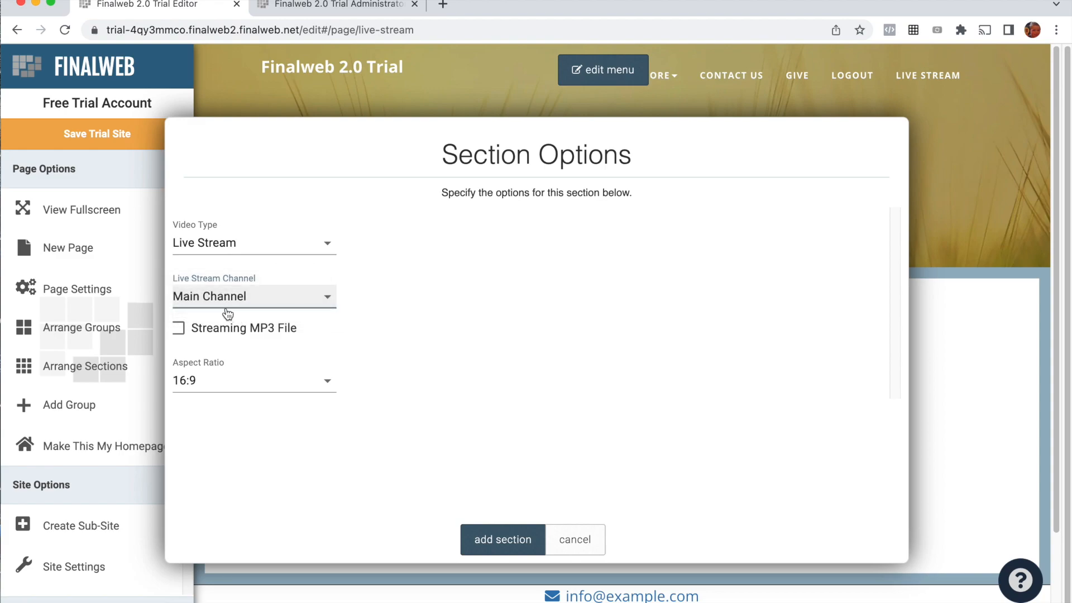
pyautogui.click(502, 539)
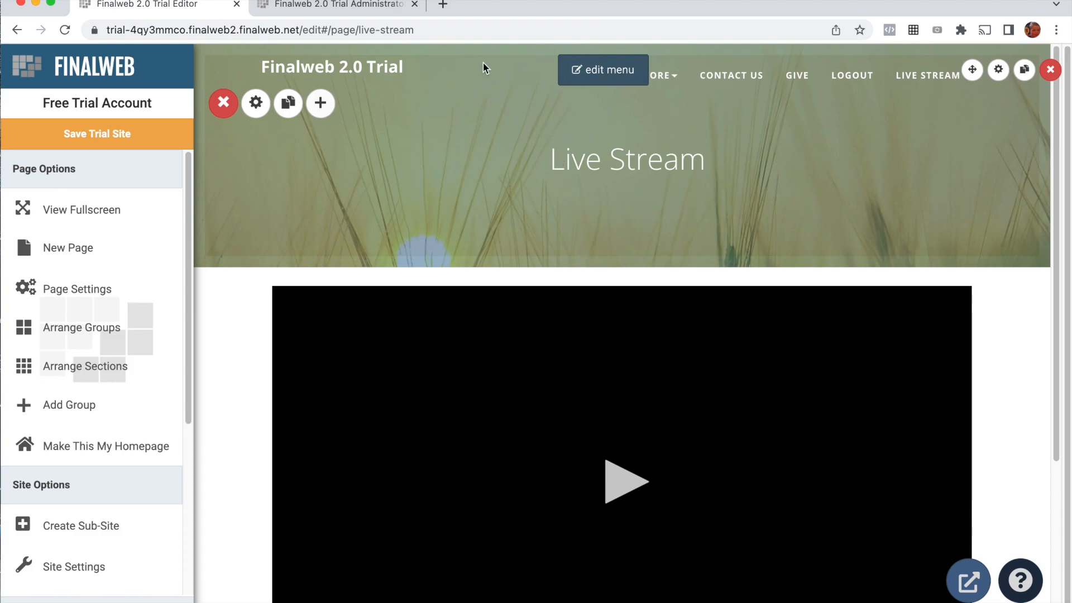
# Step: Open obsproject.com in a new browser tab and choose the macOS download of OBS Studio
pyautogui.click(444, 6)
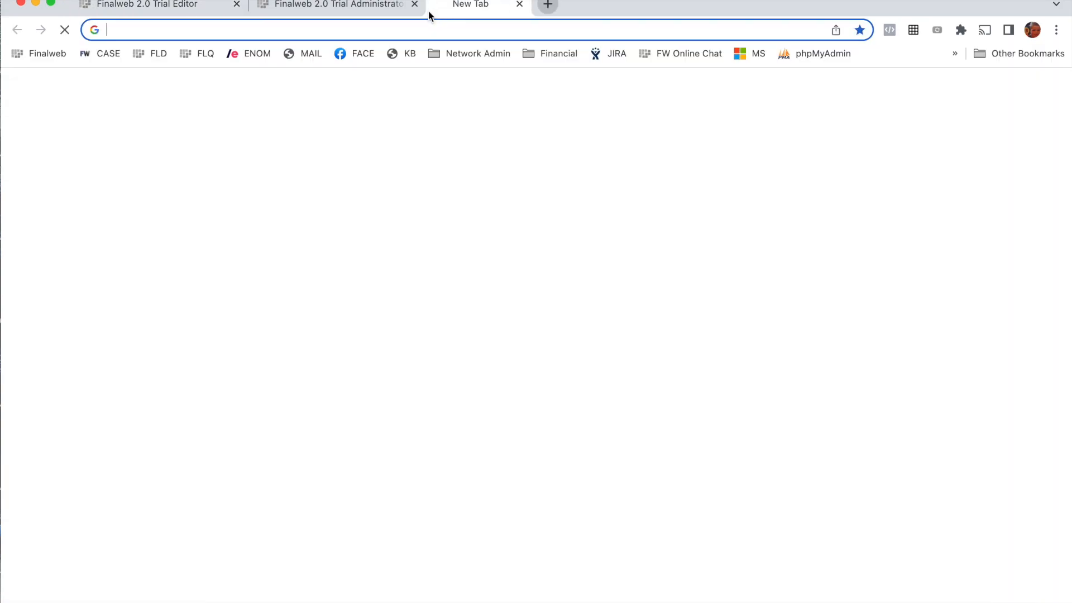
pyautogui.click(414, 28)
pyautogui.write('obsproject.com')
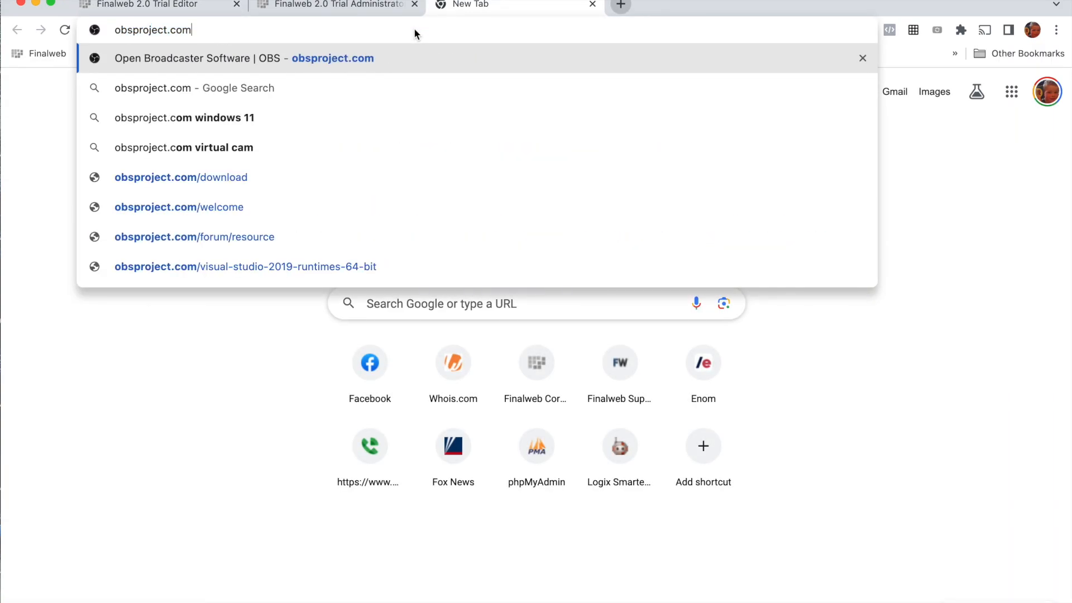
pyautogui.press('Return')
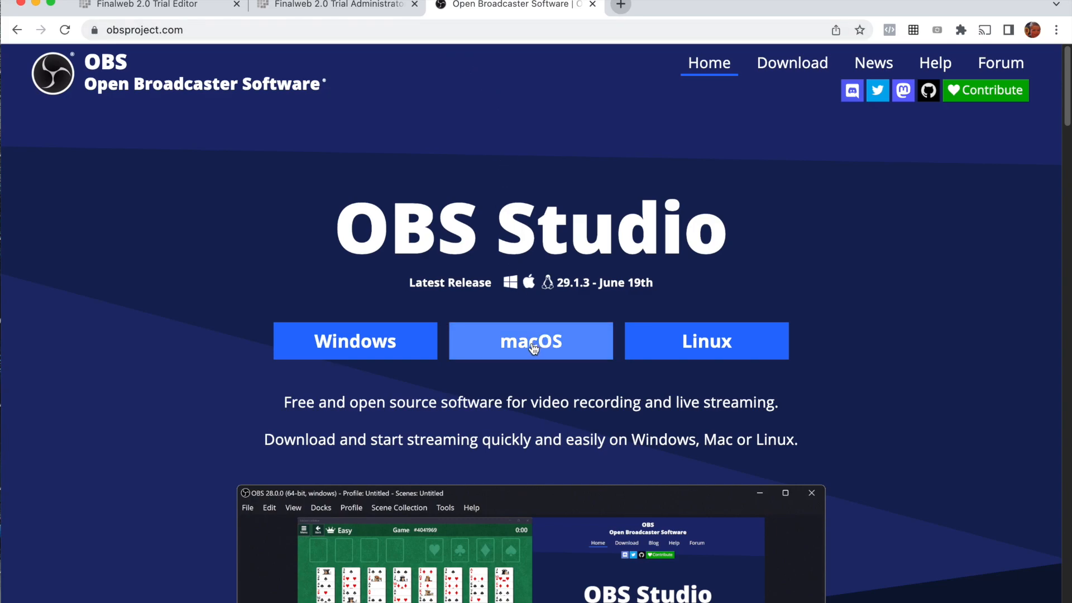
pyautogui.click(499, 347)
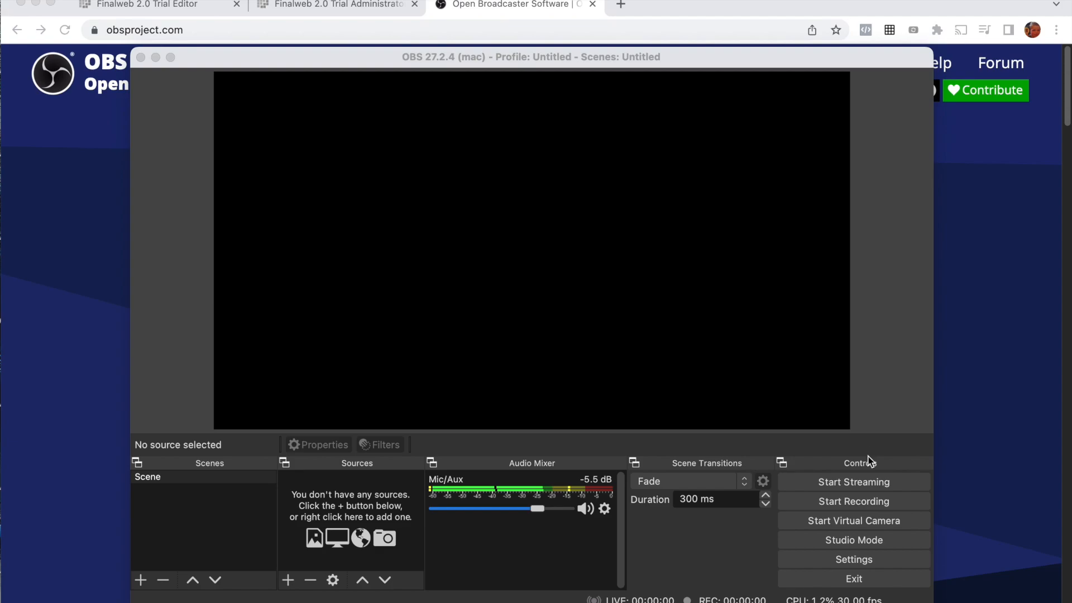
# Step: In the OBS stream settings, replace the server address with Main Channel's RTMP URL copied from the Finalweb administrator
pyautogui.click(856, 560)
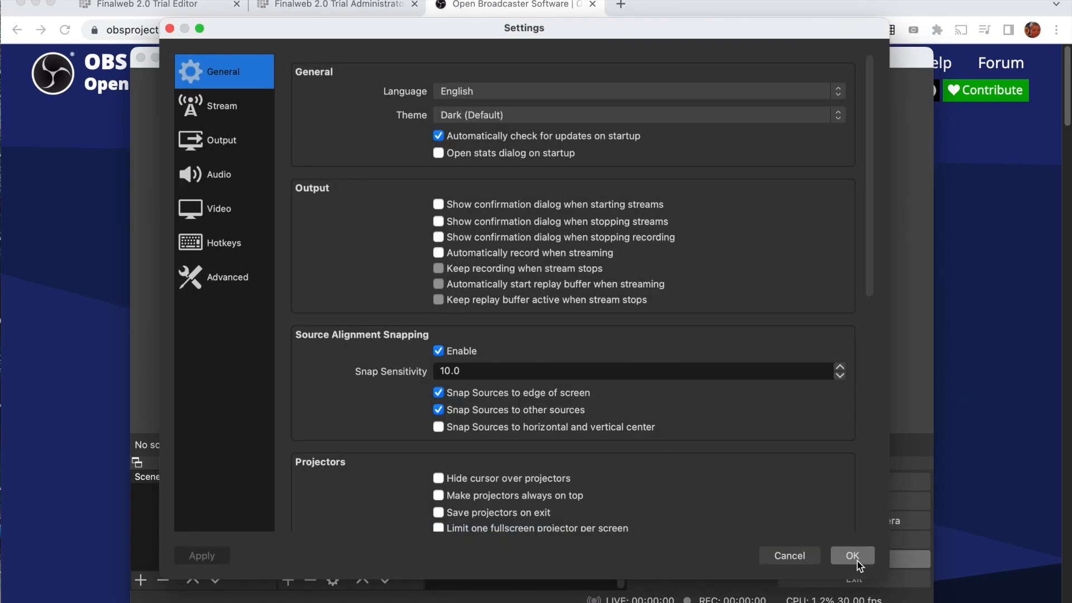
pyautogui.click(222, 116)
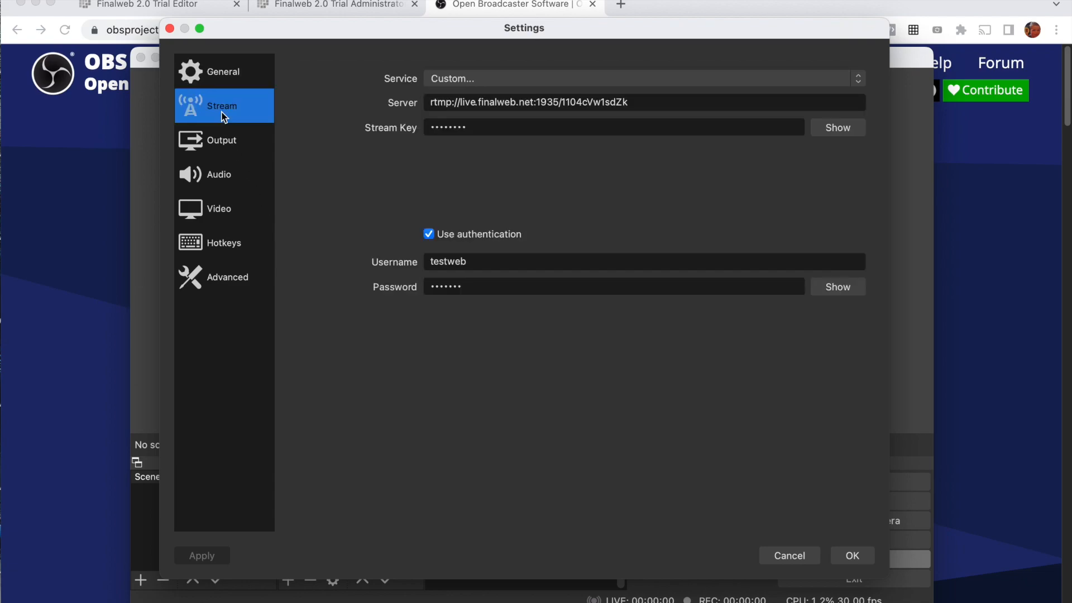
pyautogui.click(310, 6)
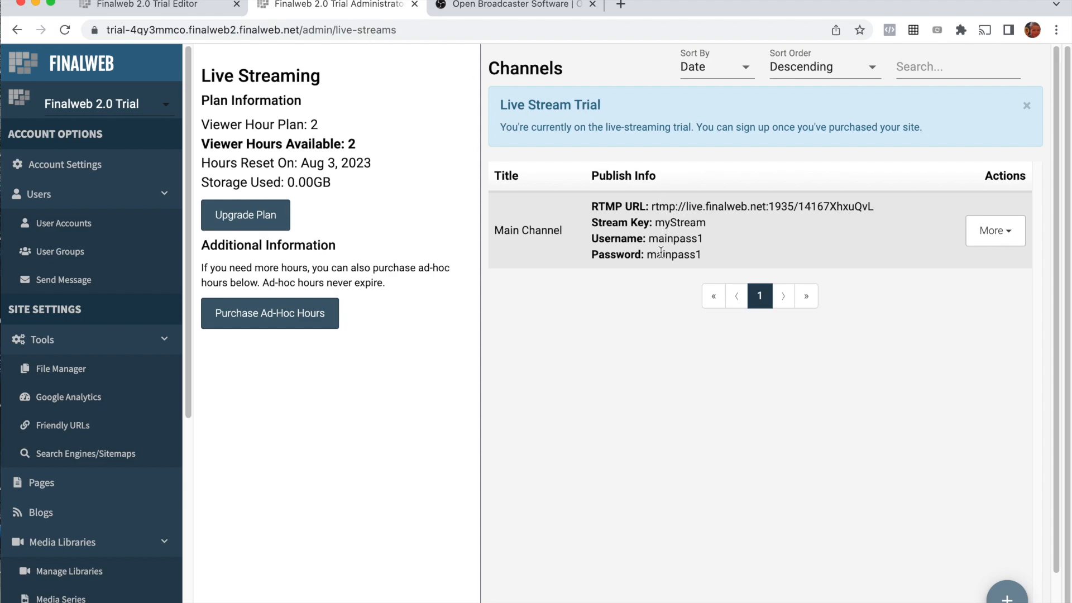
pyautogui.moveTo(652, 207); pyautogui.dragTo(863, 206)
pyautogui.press('super+c')
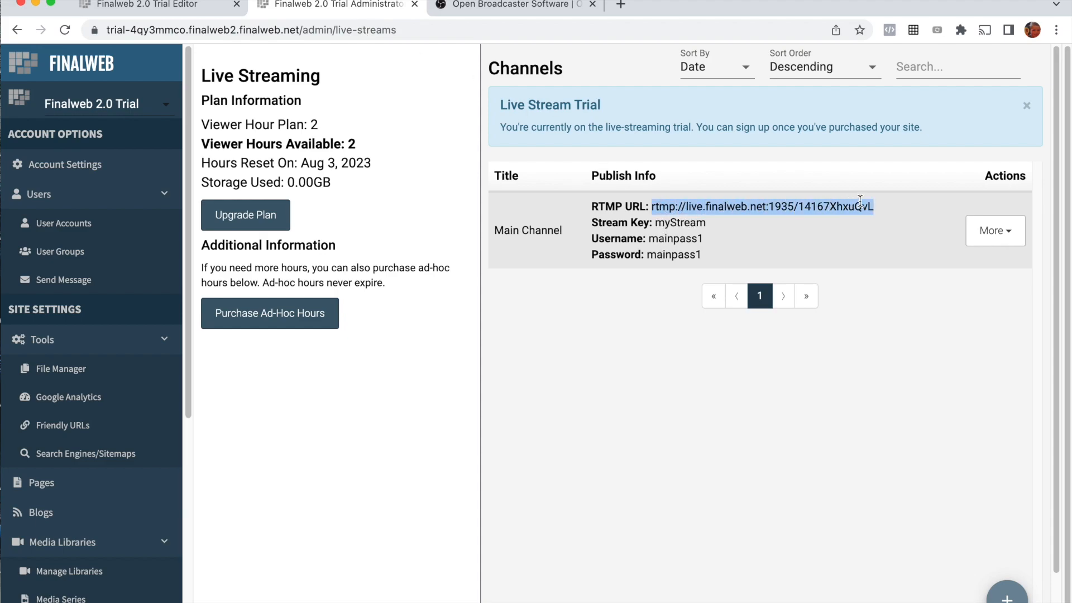
pyautogui.click(1001, 237)
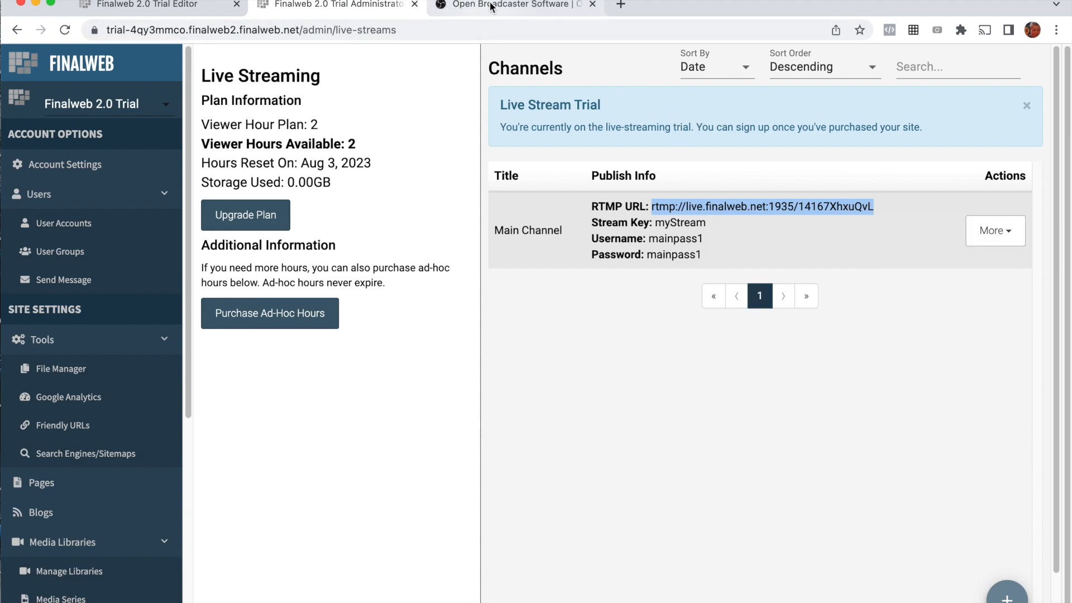
pyautogui.click(466, 7)
pyautogui.hotkey('ctrl', 'shift', 'Tab')
pyautogui.press('super+Tab')
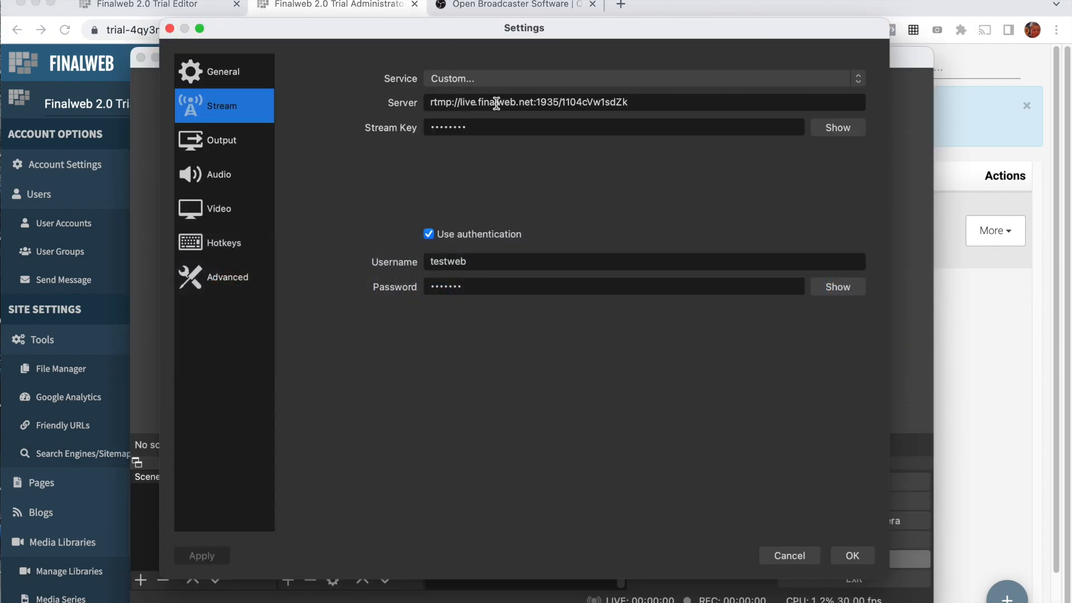
pyautogui.tripleClick(497, 103)
pyautogui.moveTo(660, 107); pyautogui.dragTo(405, 103)
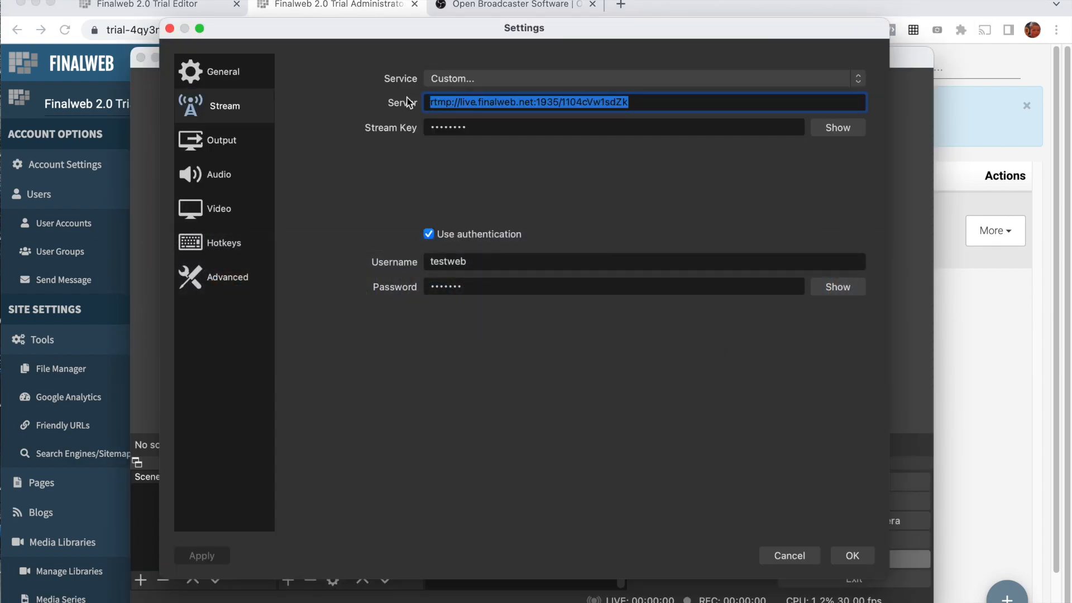
pyautogui.press('BackSpace')
pyautogui.press('super+v')
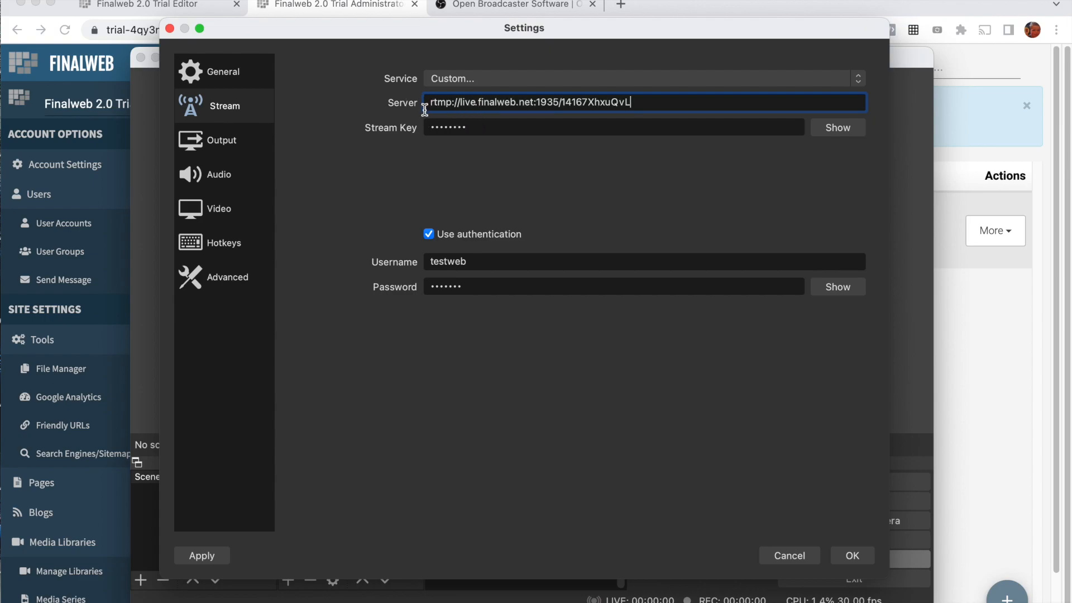
# Step: Match the OBS stream key to Main Channel's stream key from the Finalweb administrator and reveal it for checking
pyautogui.click(344, 8)
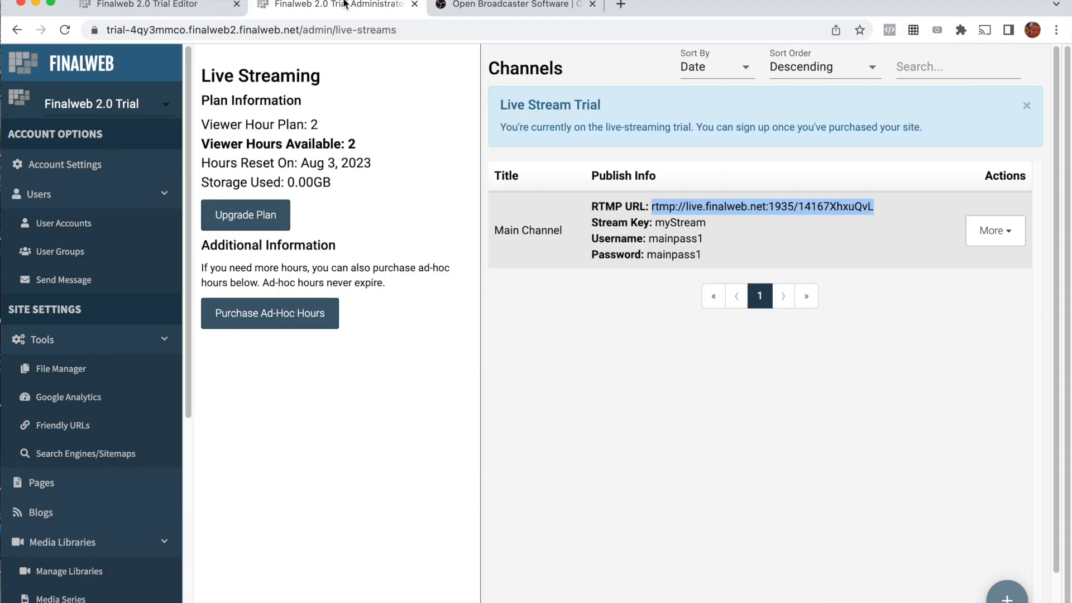
pyautogui.doubleClick(678, 224)
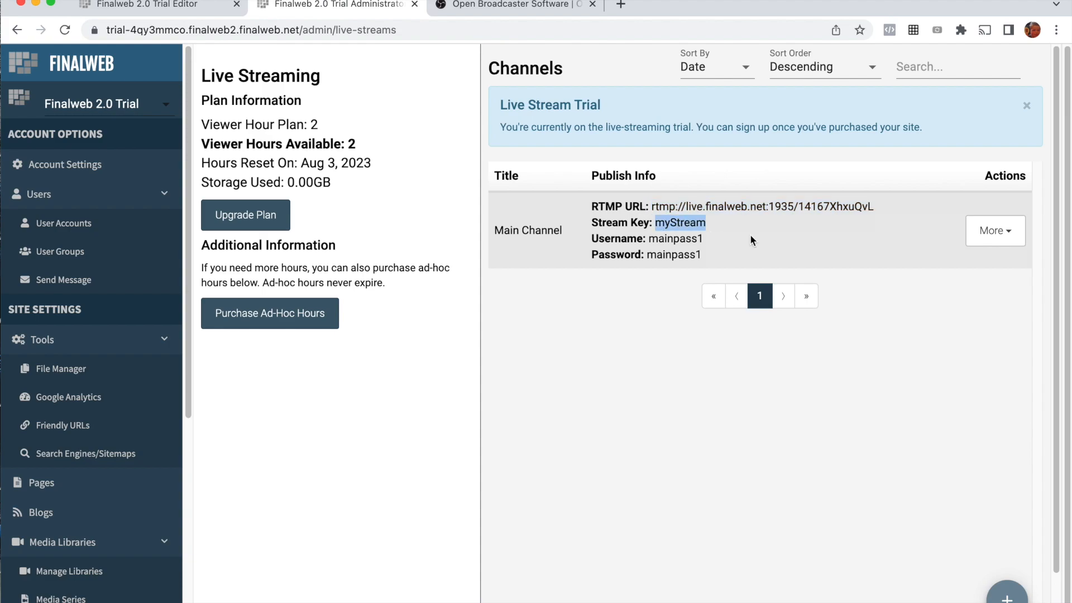
pyautogui.press('super+Tab')
pyautogui.moveTo(480, 127); pyautogui.dragTo(416, 131)
pyautogui.click(840, 132)
pyautogui.click(654, 102)
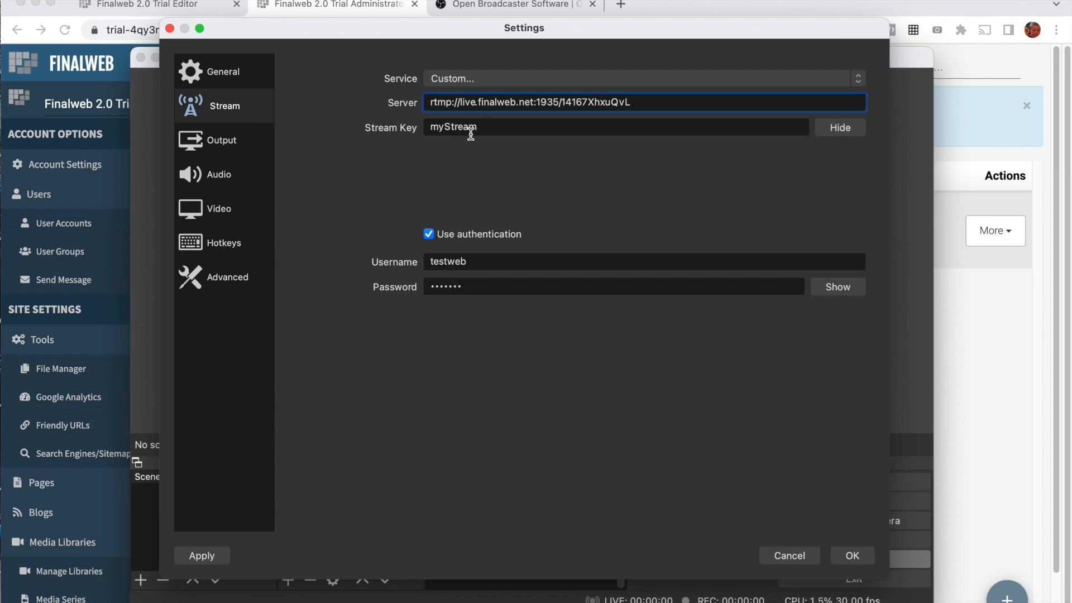
pyautogui.click(498, 132)
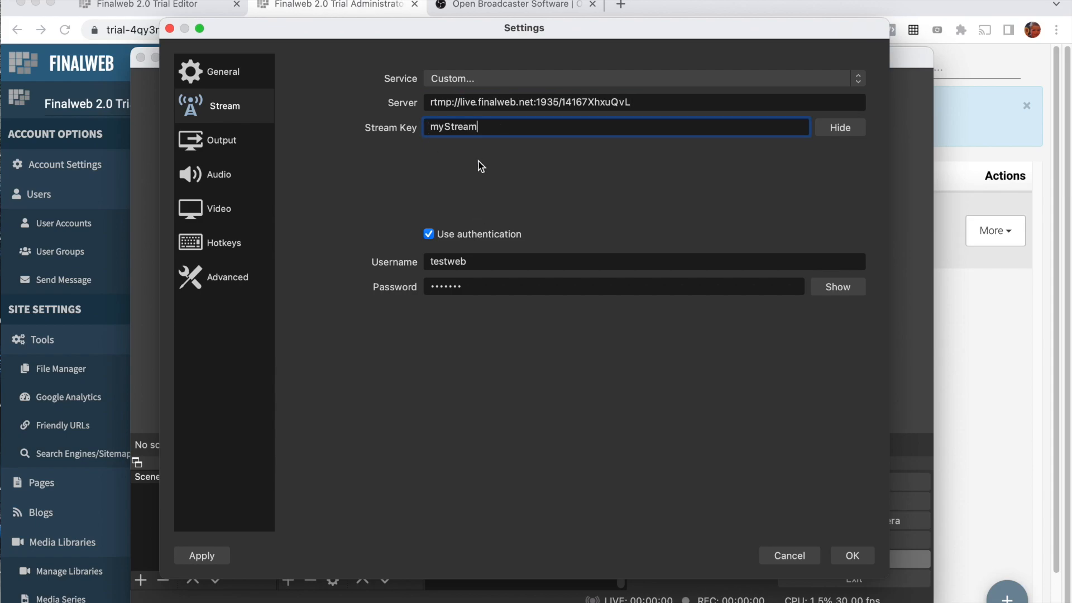
# Step: Replace the OBS authentication username with Main Channel's username copied from the Finalweb administrator
pyautogui.click(371, 10)
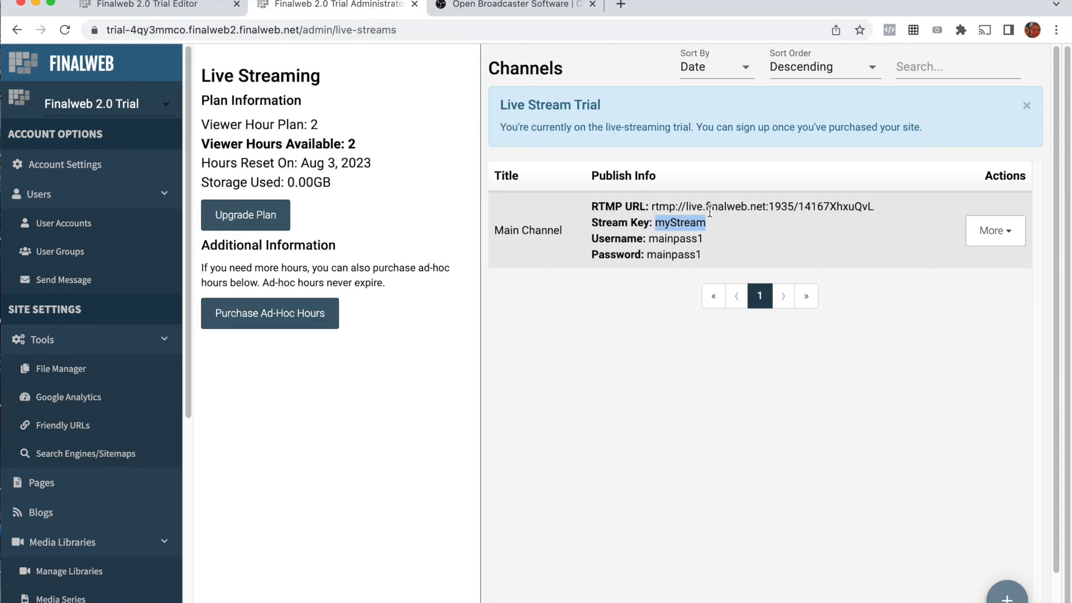
pyautogui.doubleClick(675, 239)
pyautogui.press('super+c')
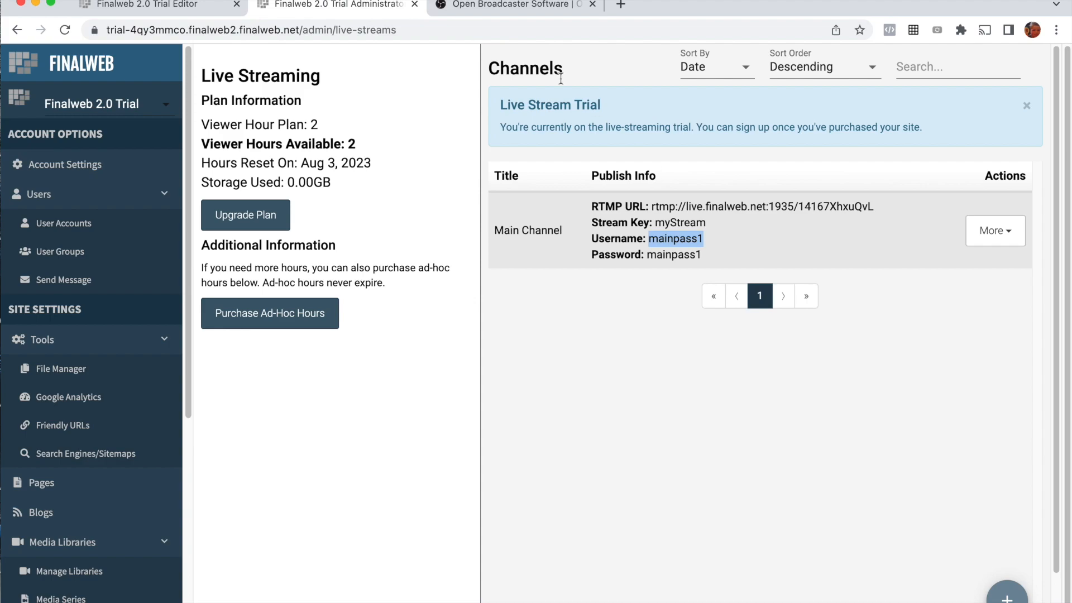
pyautogui.press('super+Tab')
pyautogui.moveTo(455, 258); pyautogui.dragTo(427, 260)
pyautogui.press('super+v')
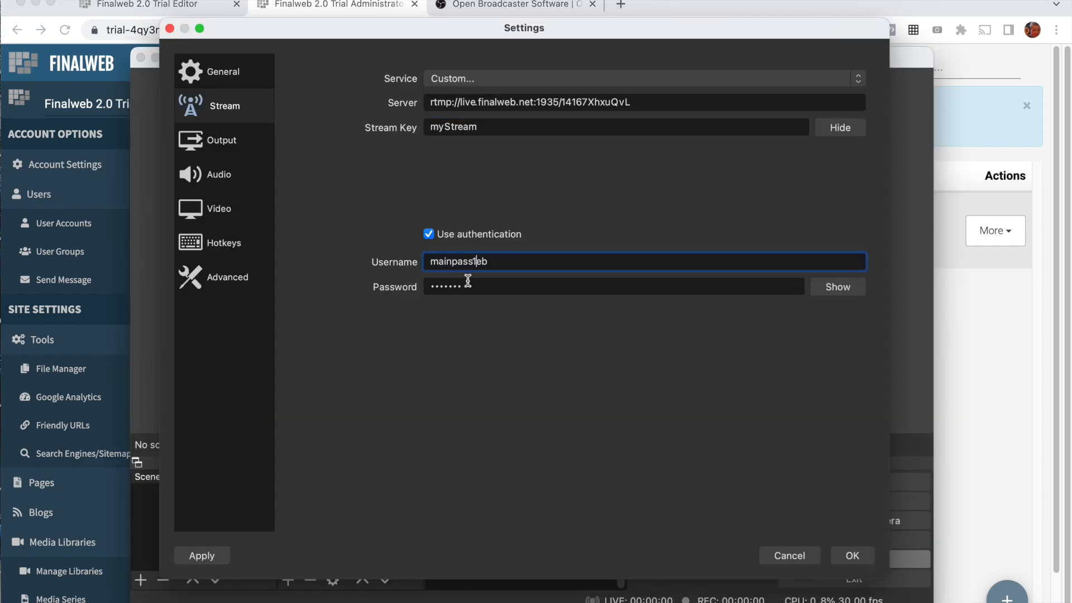
pyautogui.moveTo(514, 263); pyautogui.dragTo(396, 261)
pyautogui.press('super+v')
# Step: Replace the authentication password with Main Channel's password, reveal it for checking and save the stream settings
pyautogui.doubleClick(450, 286)
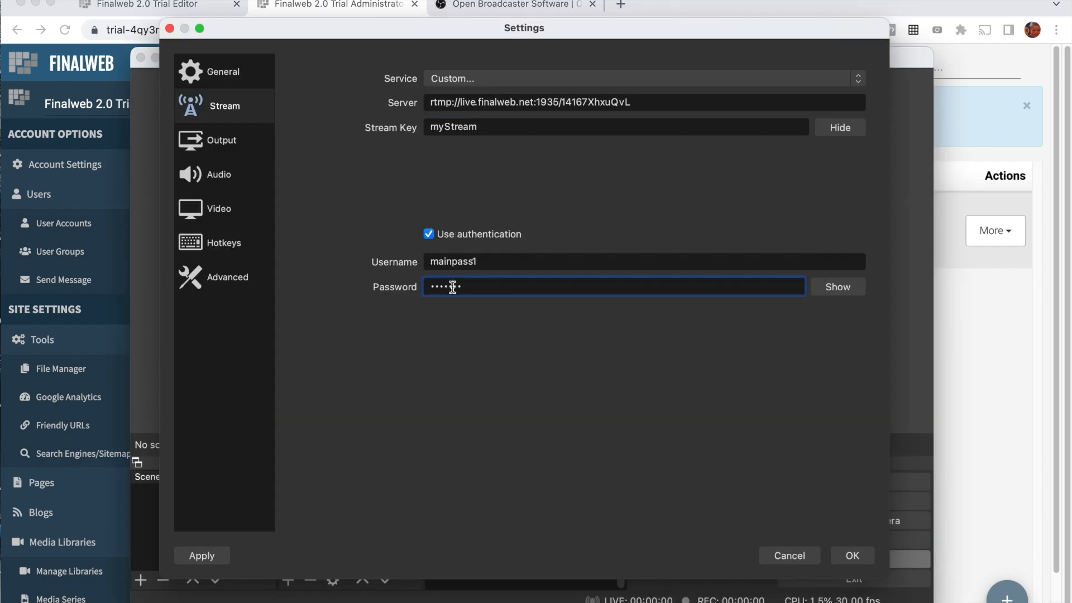
pyautogui.press('super+v')
pyautogui.click(829, 289)
pyautogui.click(852, 555)
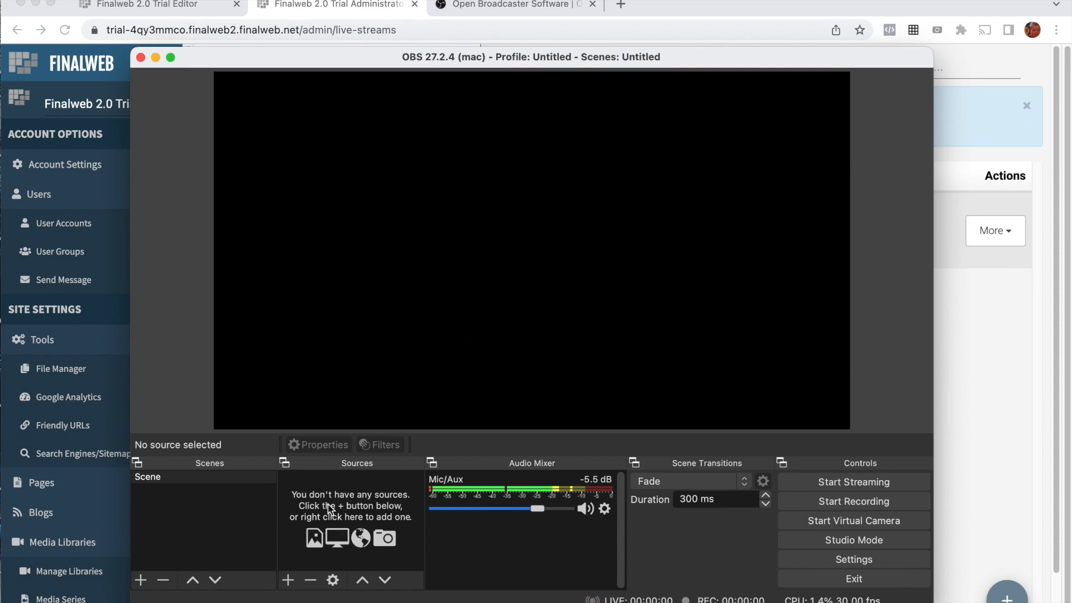
# Step: Add a Video Capture Device source named "Webcam" using the FaceTime HD Camera and enlarge it to fill the canvas
pyautogui.click(288, 580)
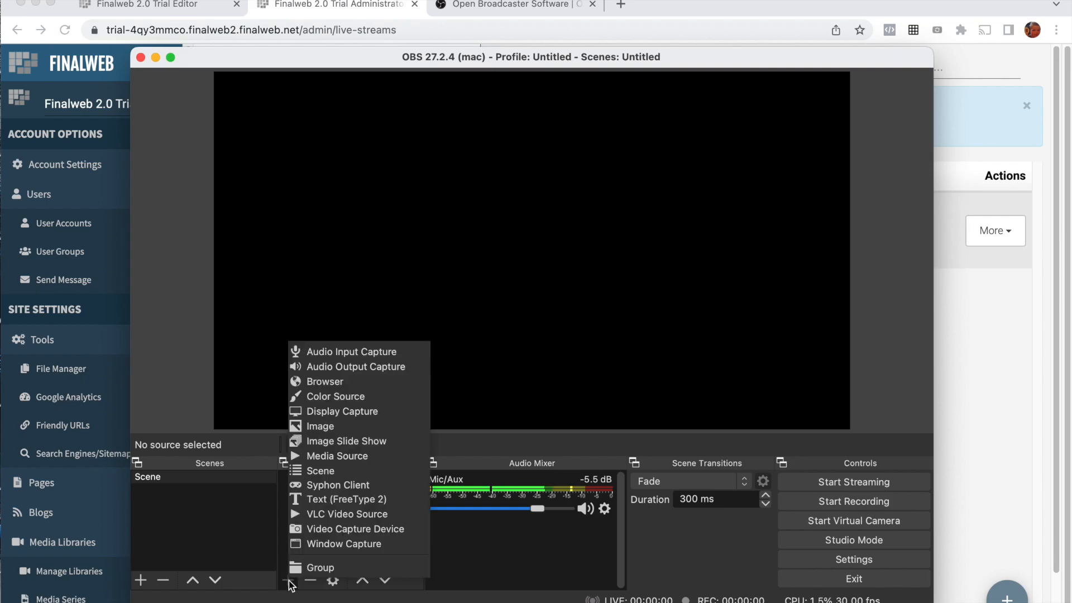
pyautogui.click(336, 529)
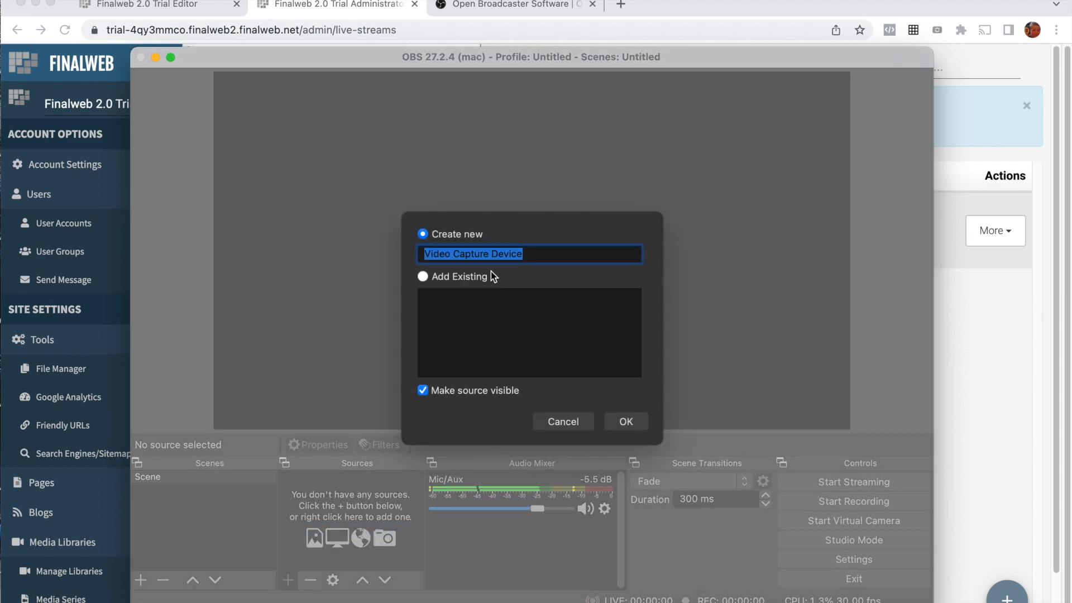
pyautogui.write('Webcam')
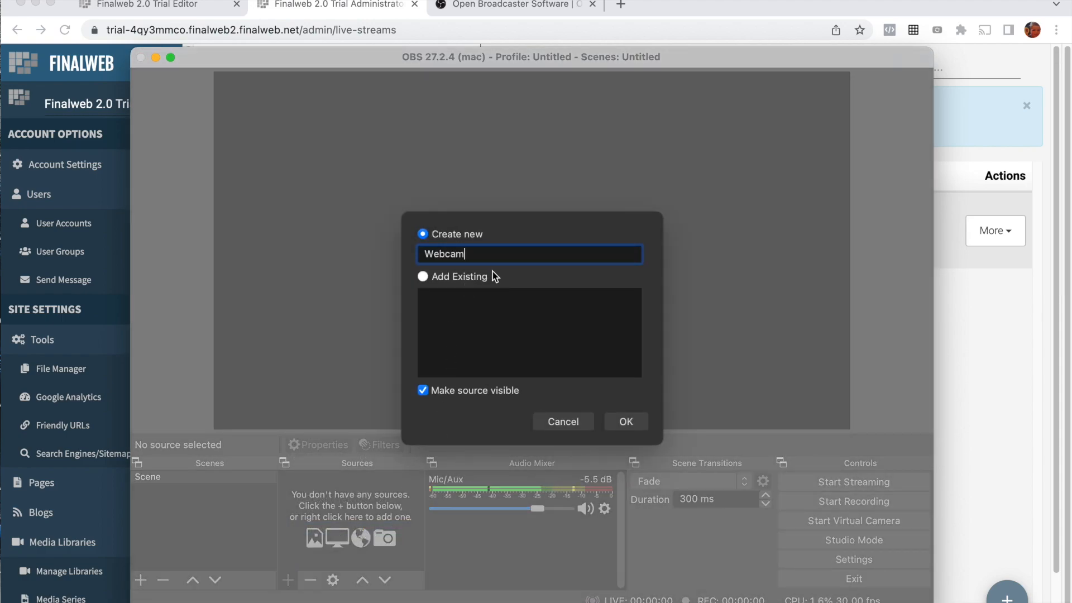
pyautogui.click(630, 422)
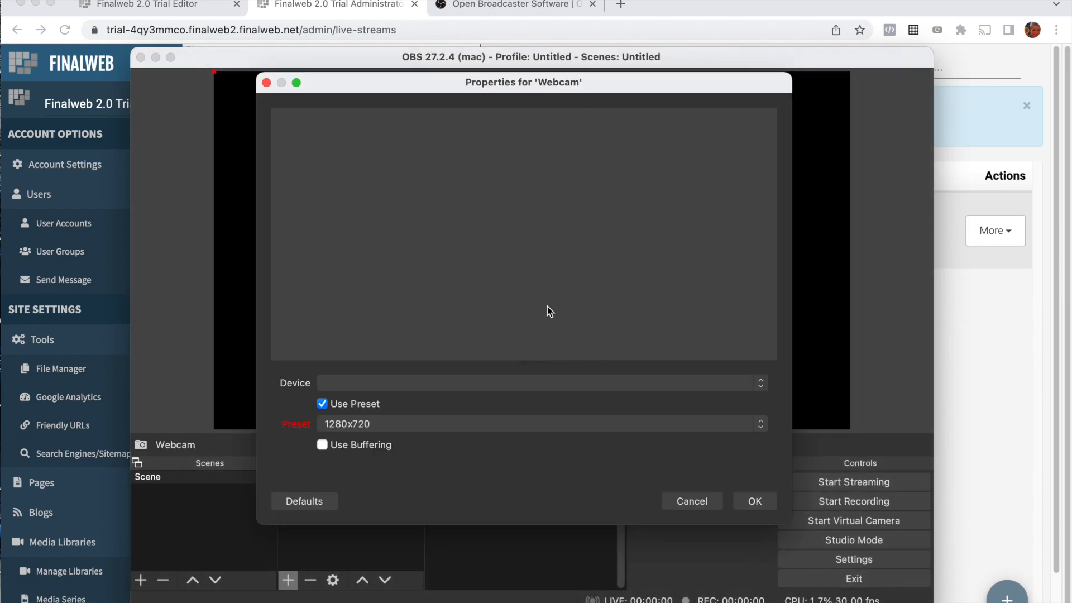
pyautogui.click(363, 382)
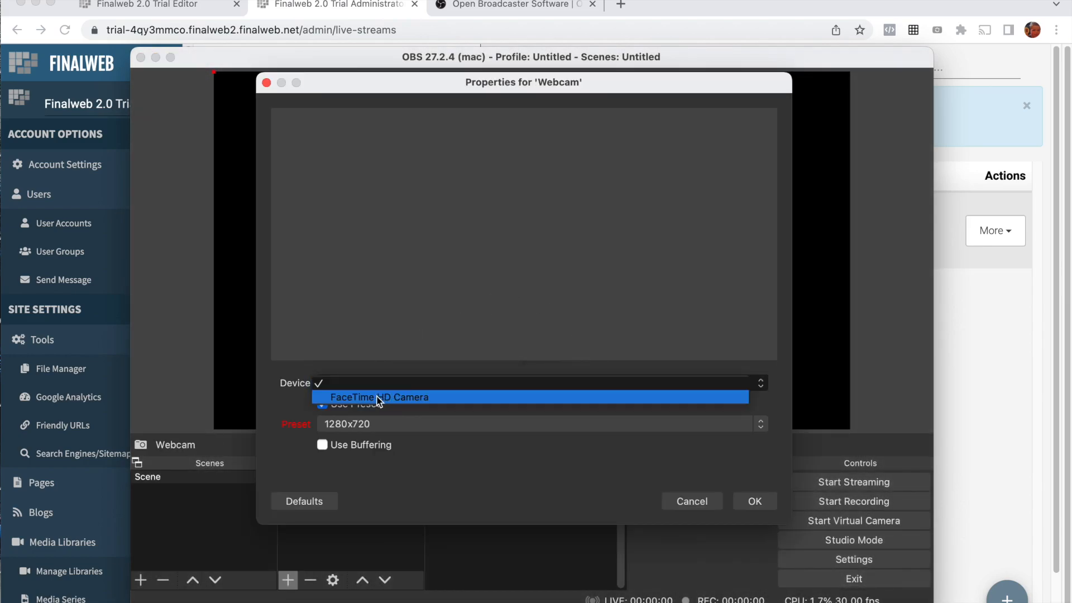
pyautogui.click(414, 397)
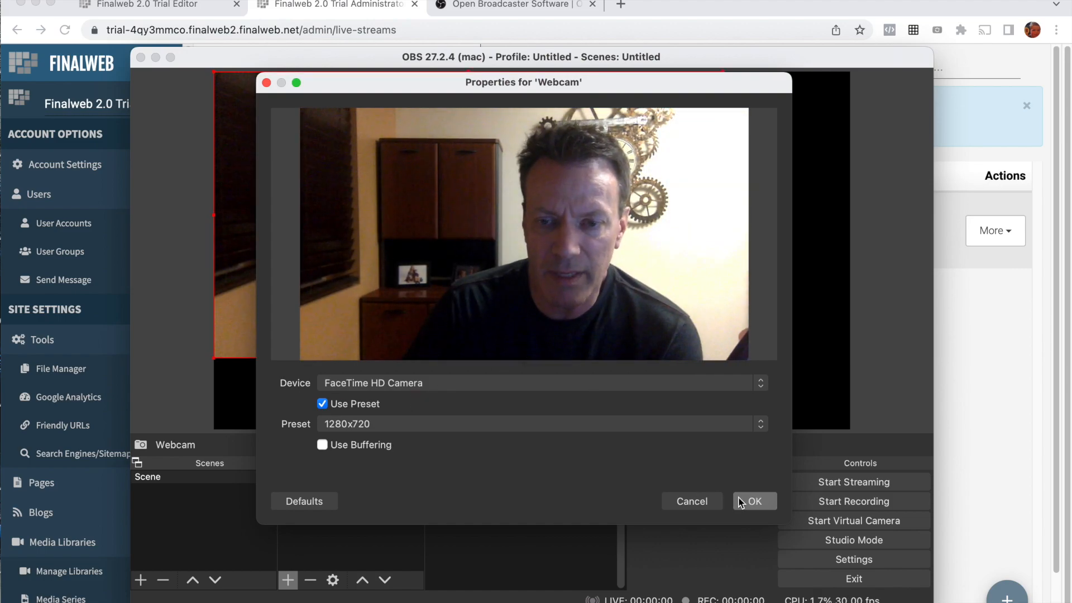
pyautogui.click(763, 504)
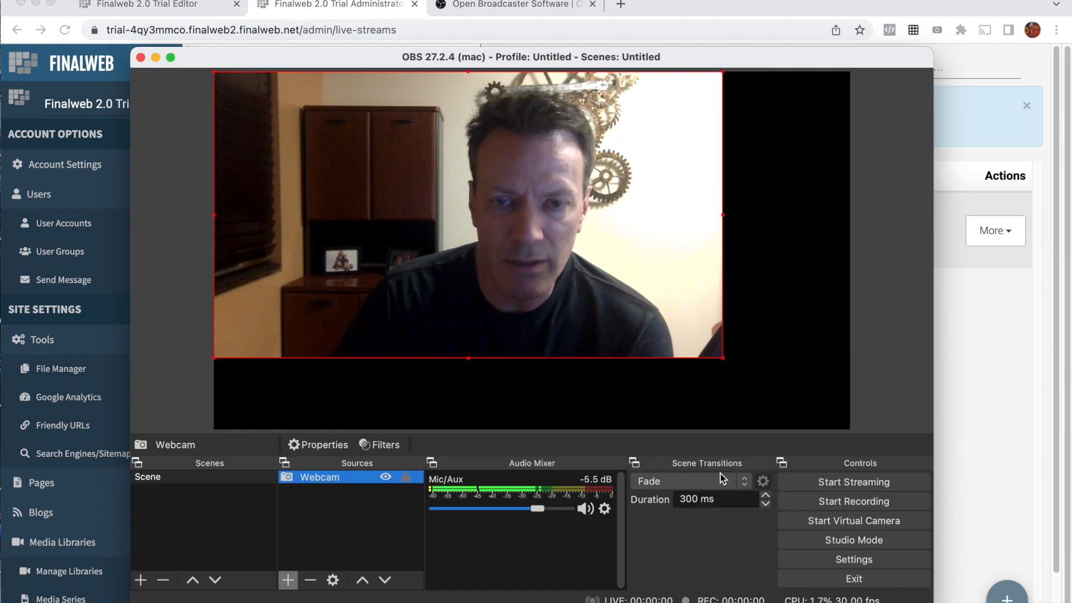
pyautogui.moveTo(720, 359); pyautogui.dragTo(844, 430)
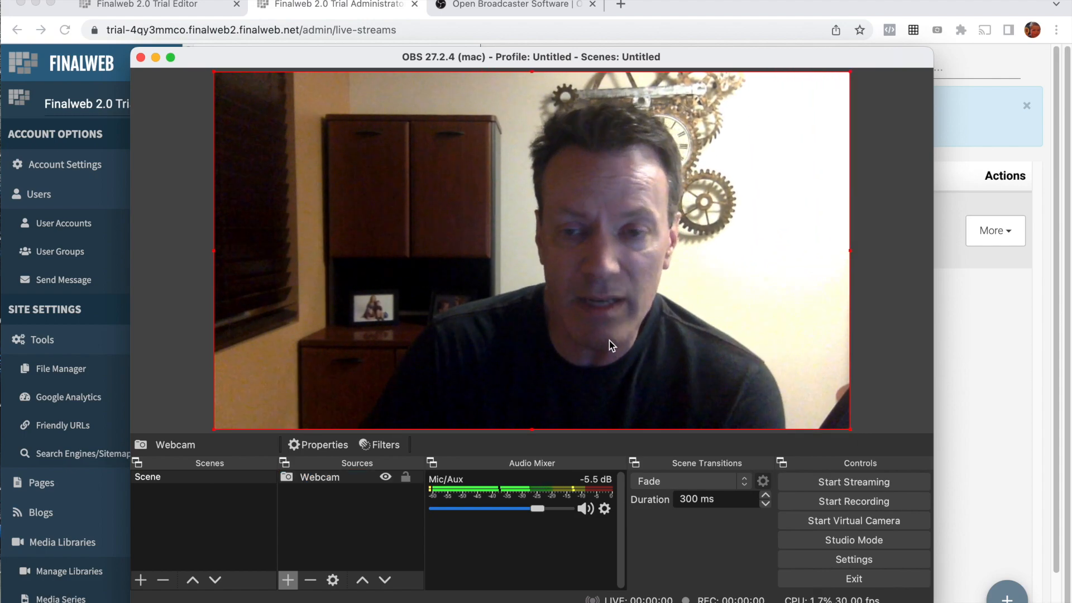
# Step: Start streaming in OBS, then play the live video on the Live Stream page in the Finalweb editor, declining to save progress
pyautogui.click(826, 483)
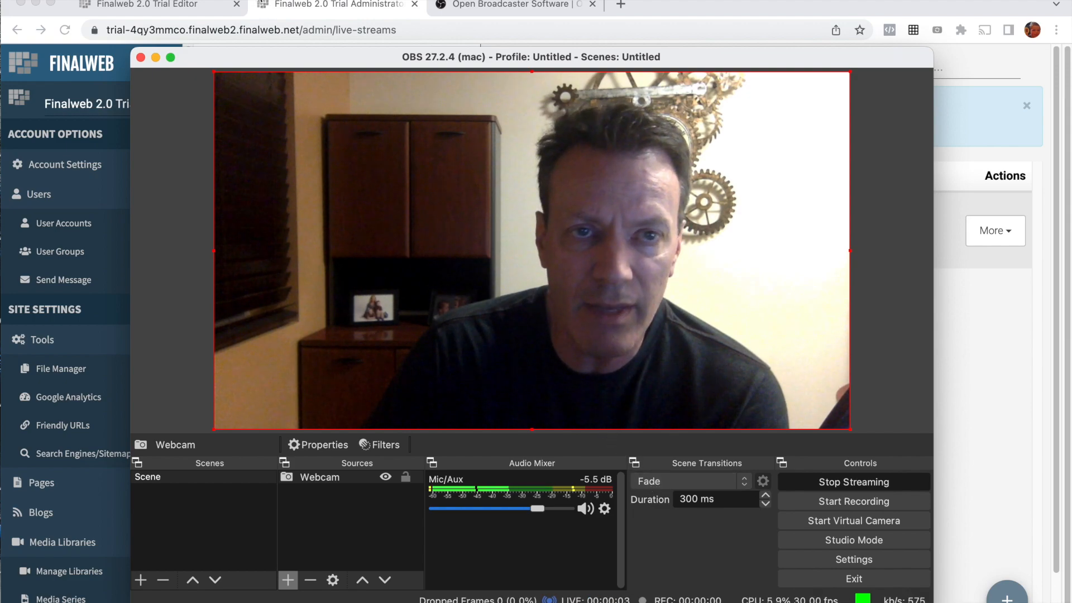
pyautogui.click(189, 5)
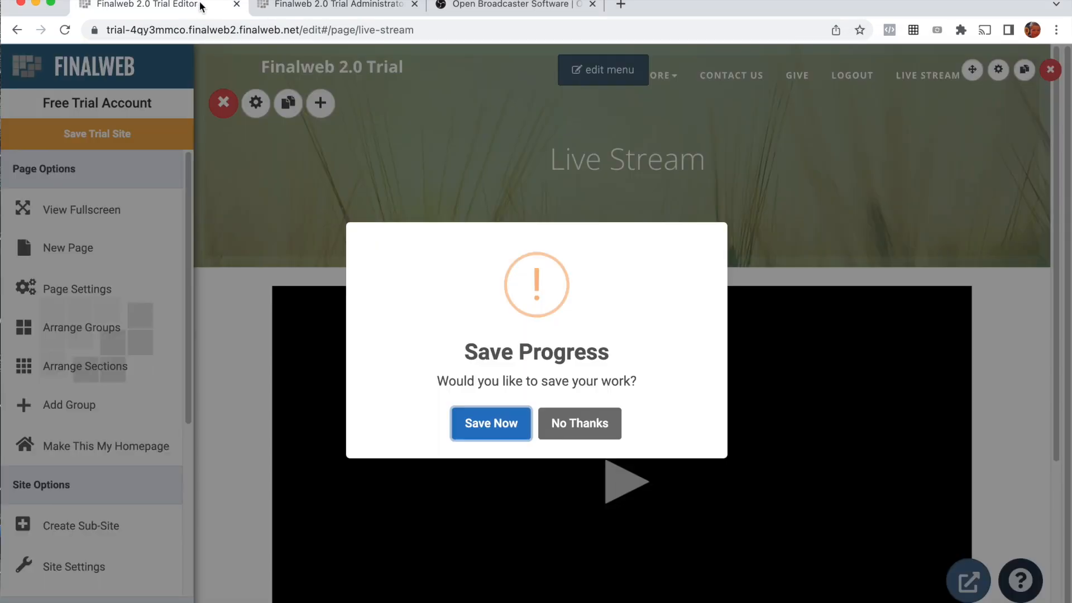
pyautogui.click(575, 423)
pyautogui.scroll(-3, 742, 358)
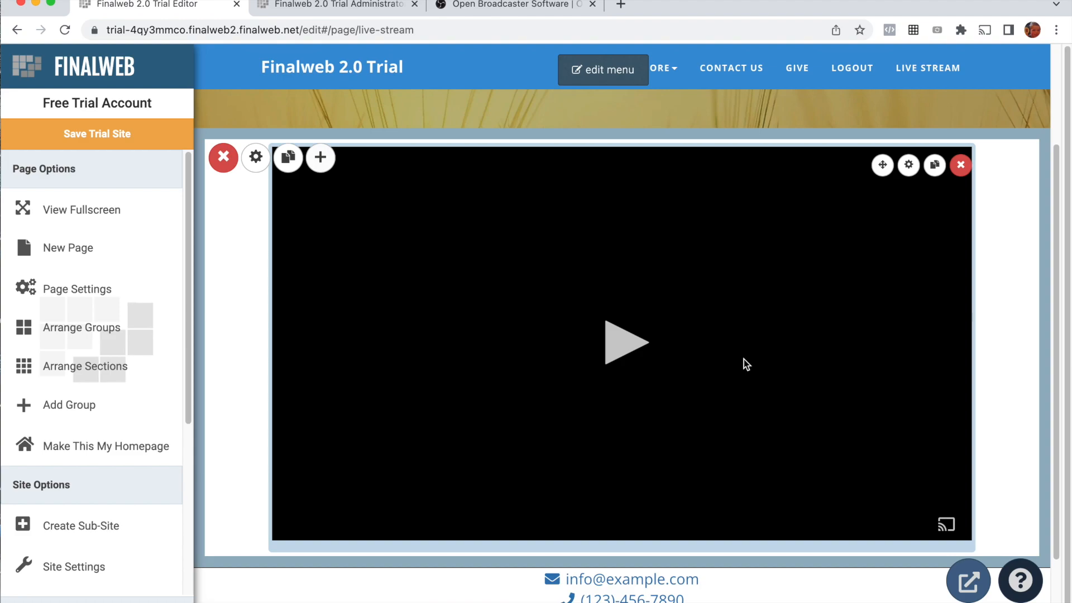
pyautogui.click(629, 347)
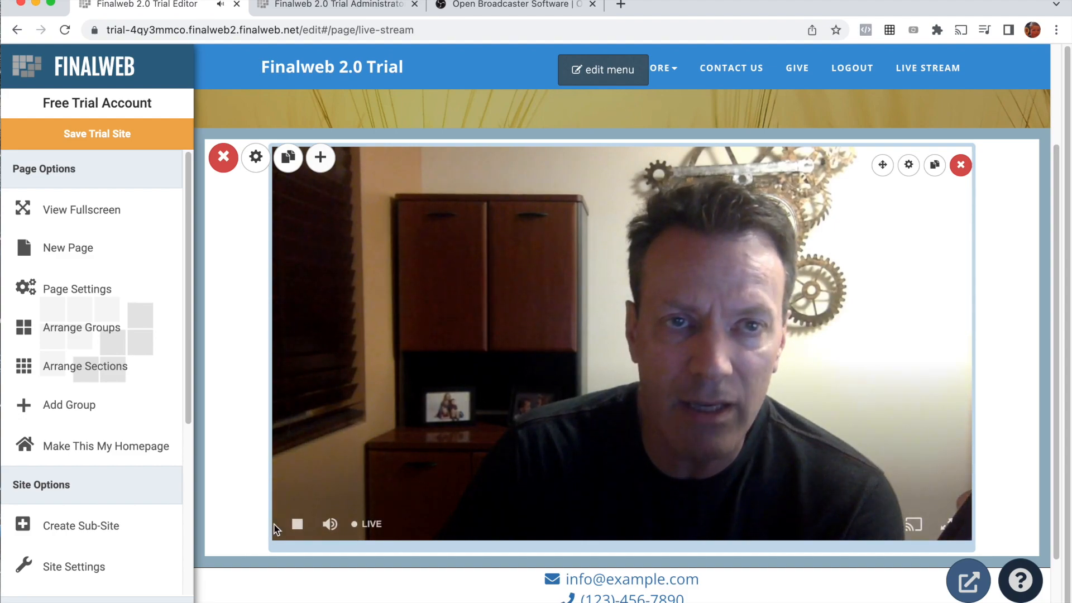
# Step: Stop the video playback on the Live Stream page and end the stream in OBS
pyautogui.click(512, 383)
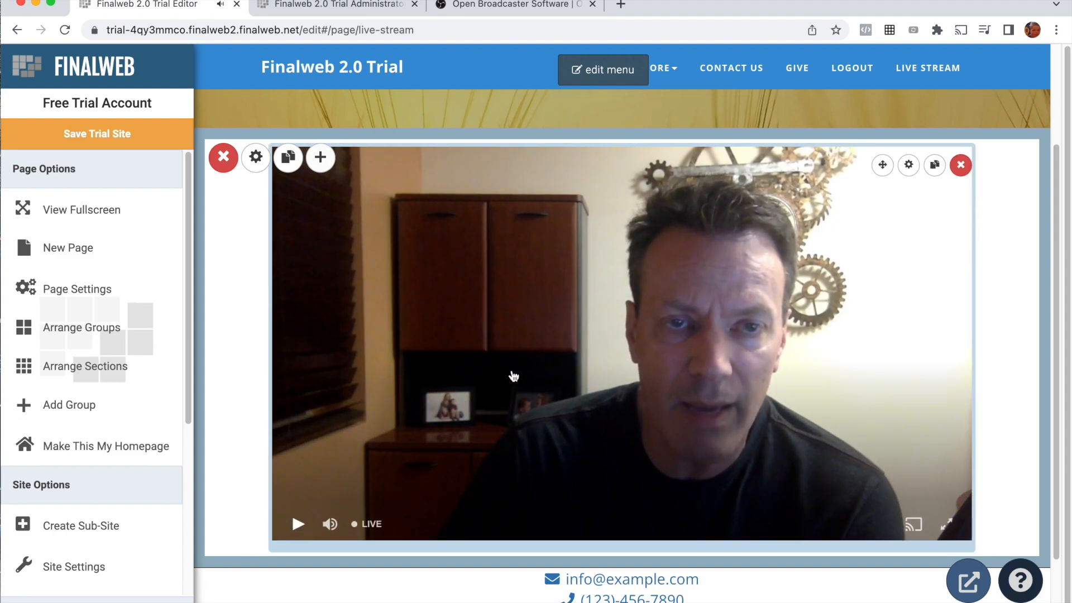
pyautogui.press('super+Tab')
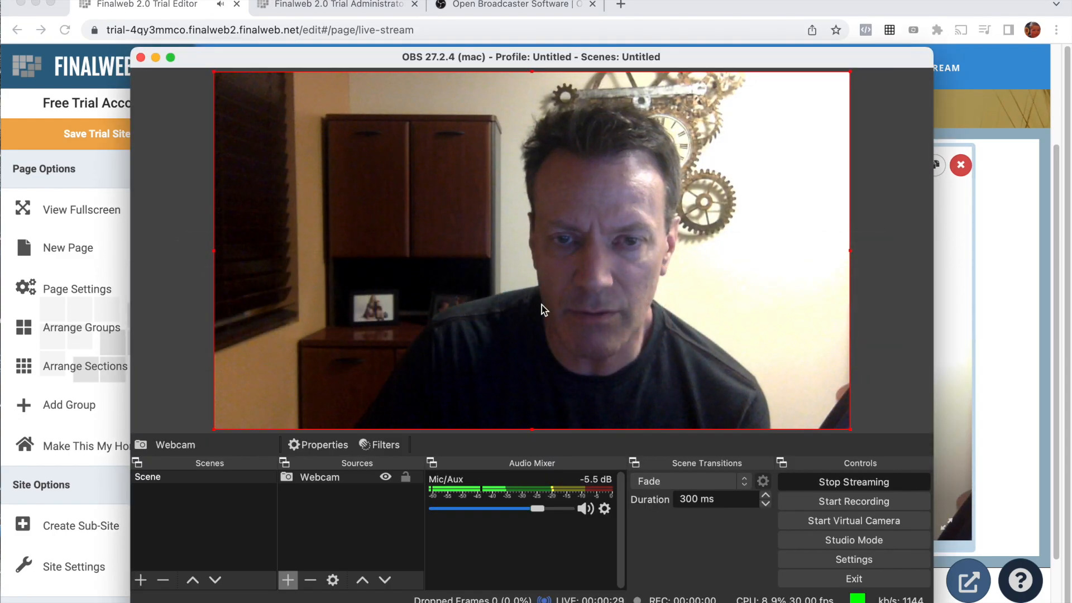
pyautogui.click(858, 483)
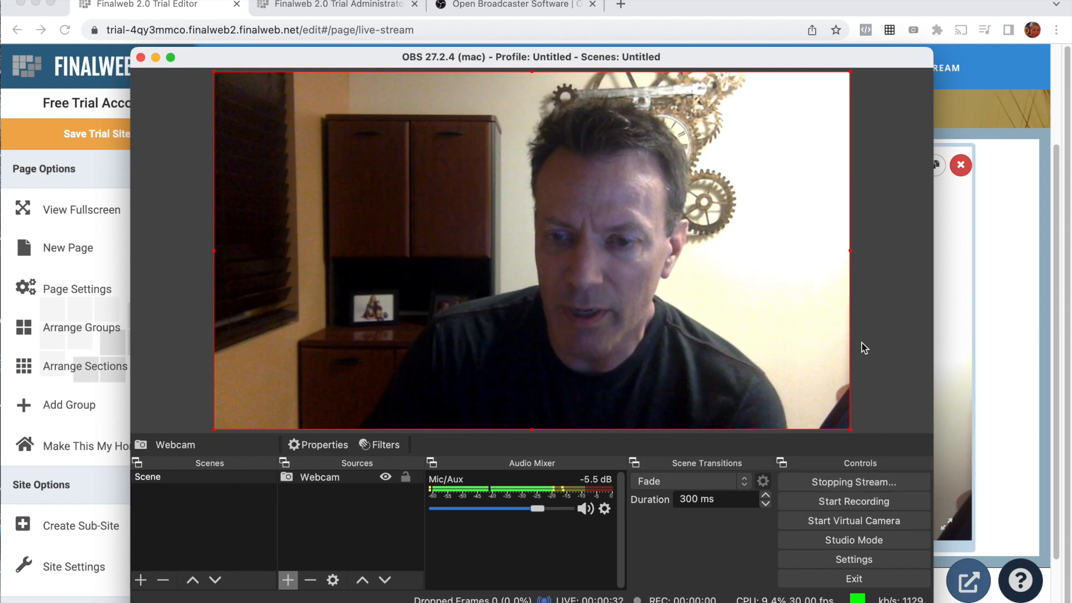
# Step: Try a 2500 Kbps streaming bitrate in the OBS output settings, set it to 1000 Kbps, save the settings and close the OBS window
pyautogui.click(854, 560)
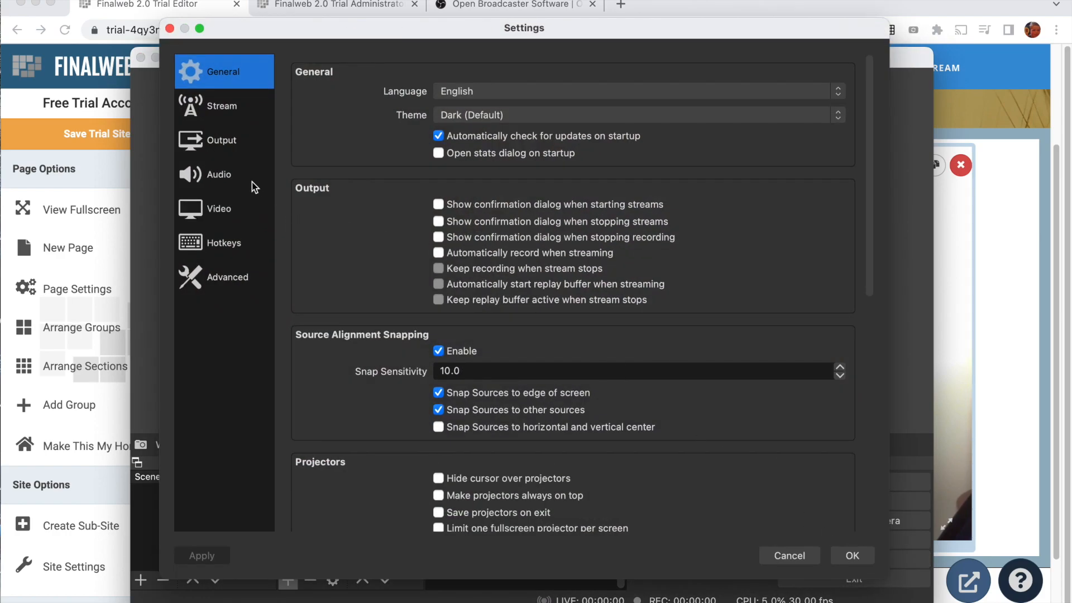
pyautogui.click(228, 149)
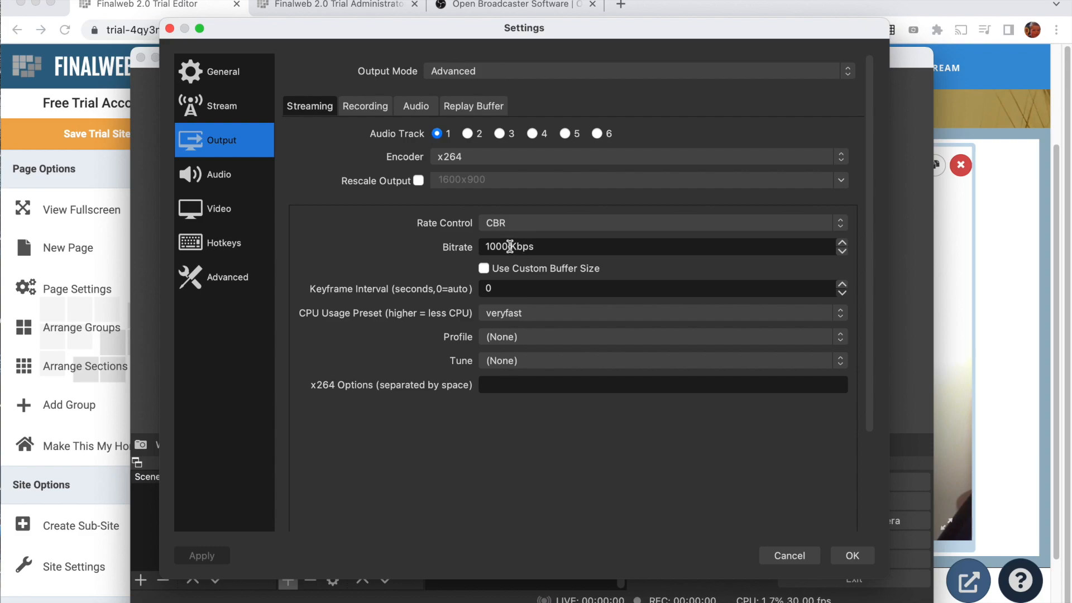
pyautogui.doubleClick(510, 246)
pyautogui.write('1500')
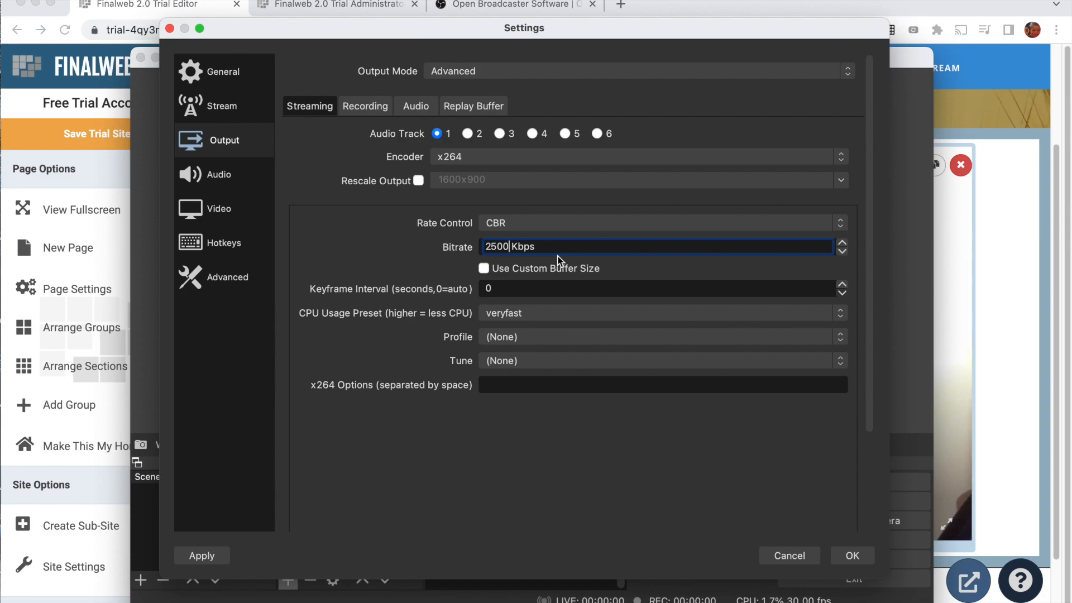
pyautogui.press('BackSpace')
pyautogui.press('BackSpace')
pyautogui.press('BackSpace')
pyautogui.press('BackSpace')
pyautogui.write('1000')
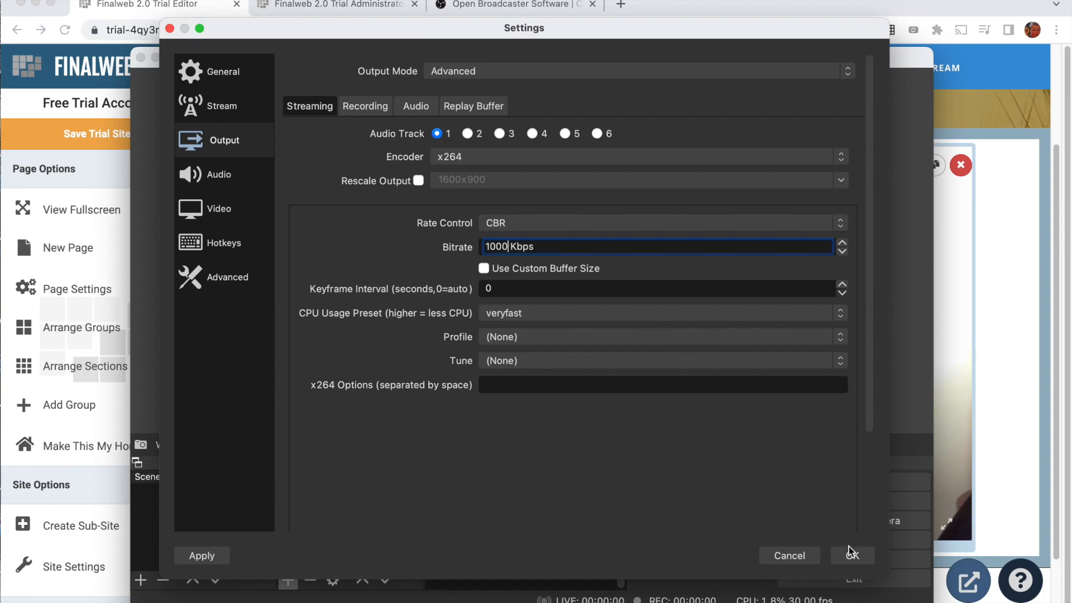
pyautogui.click(850, 552)
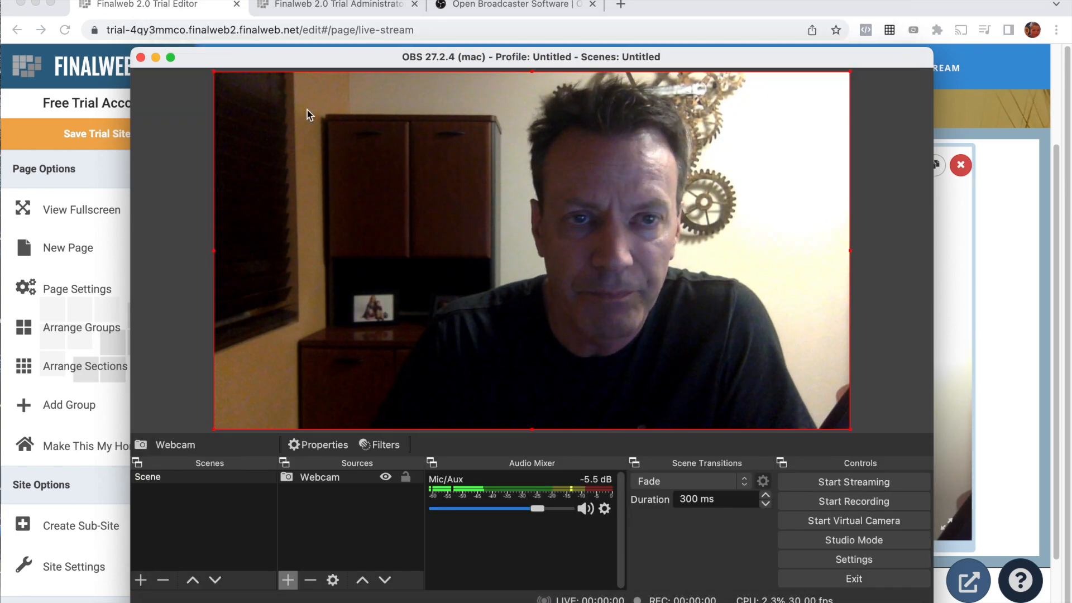
pyautogui.click(141, 57)
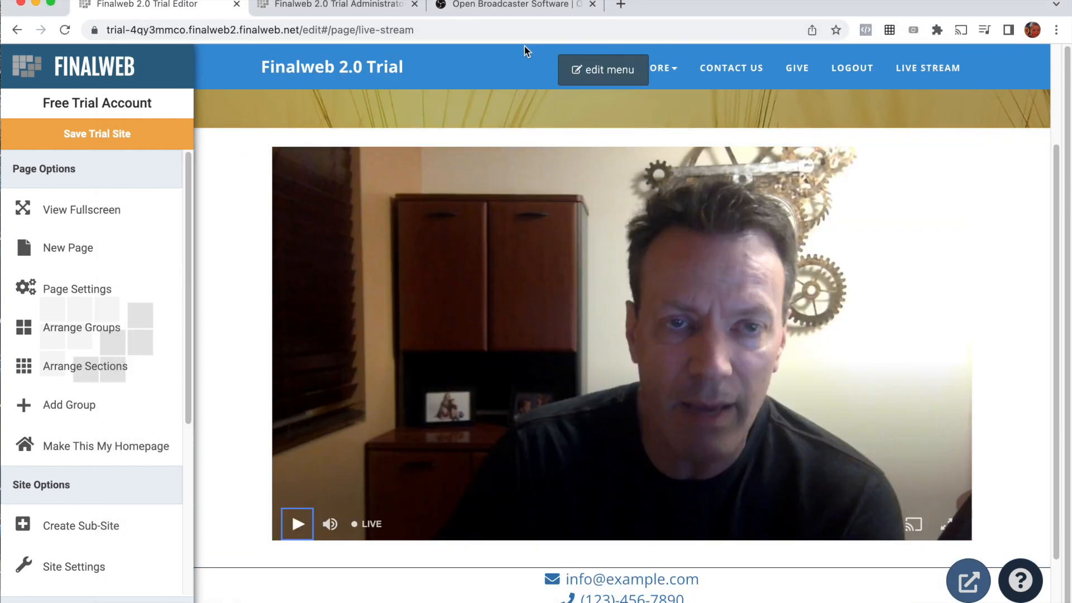
# Step: In the Finalweb administrator, edit Main Channel with "Main Channel - Archive" as archive library and Auto Record set to Yes, and save it
pyautogui.click(316, 10)
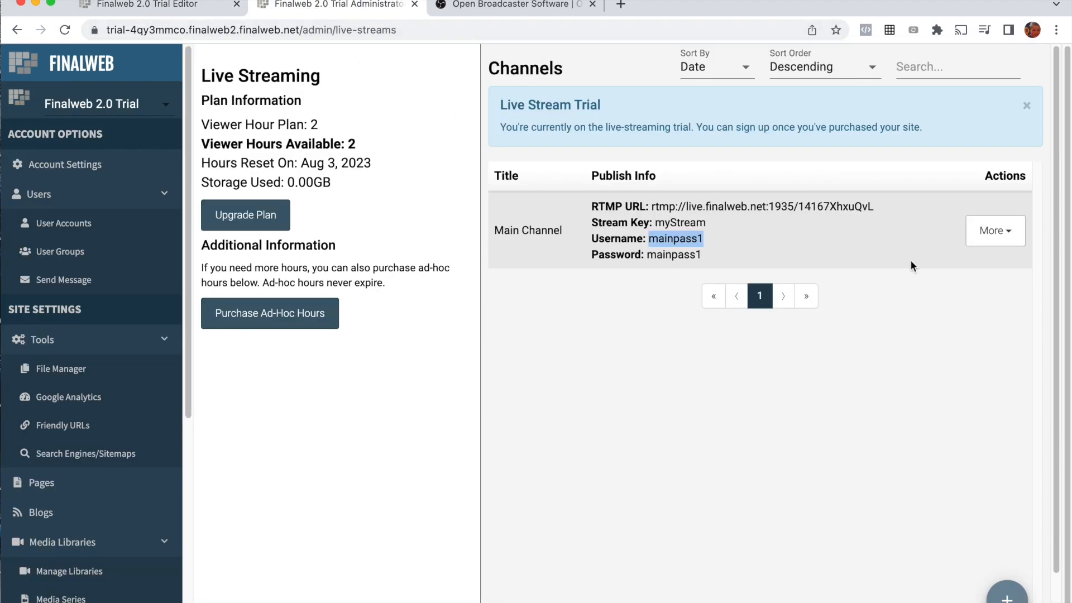
pyautogui.click(1001, 241)
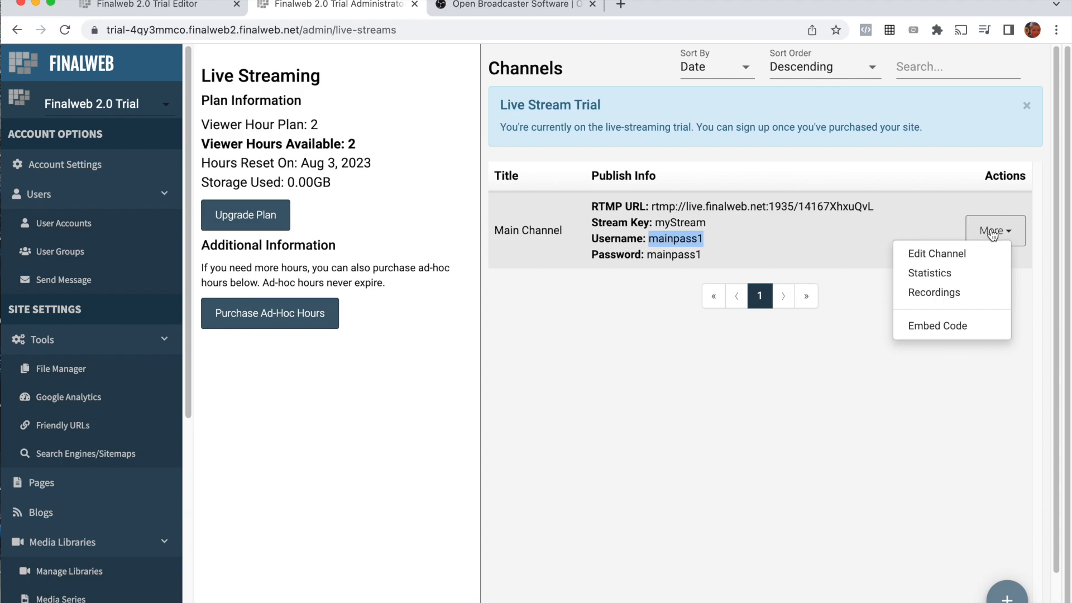
pyautogui.click(934, 258)
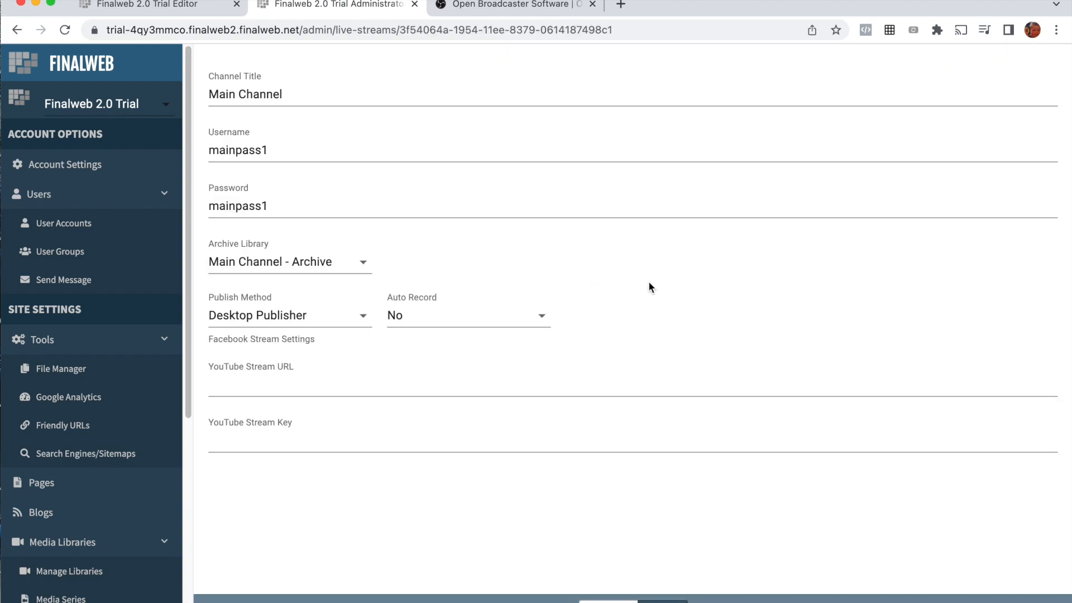
pyautogui.click(286, 266)
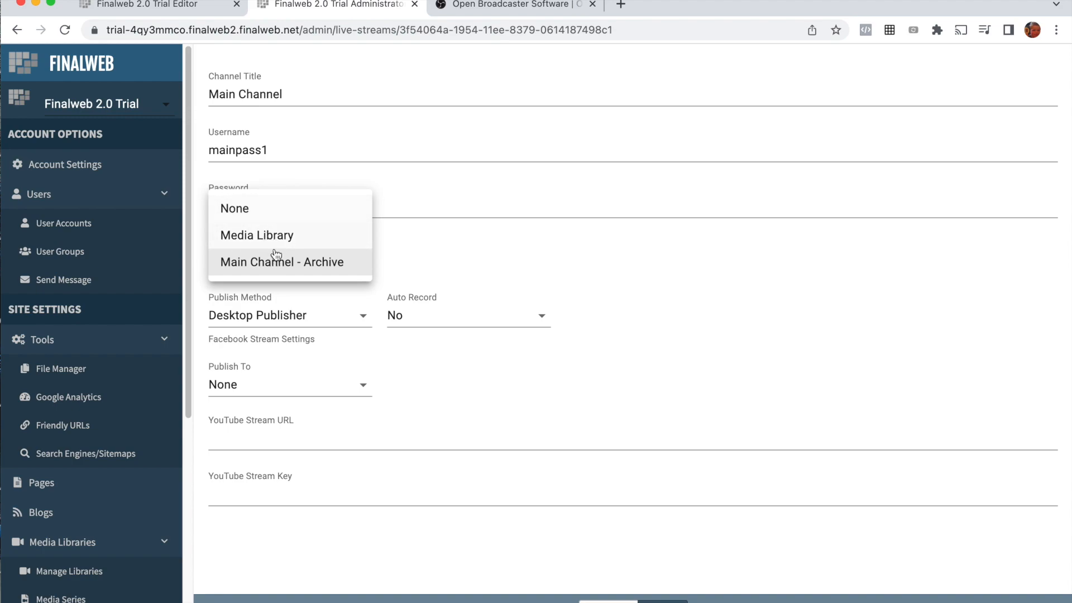
pyautogui.click(282, 260)
pyautogui.click(408, 312)
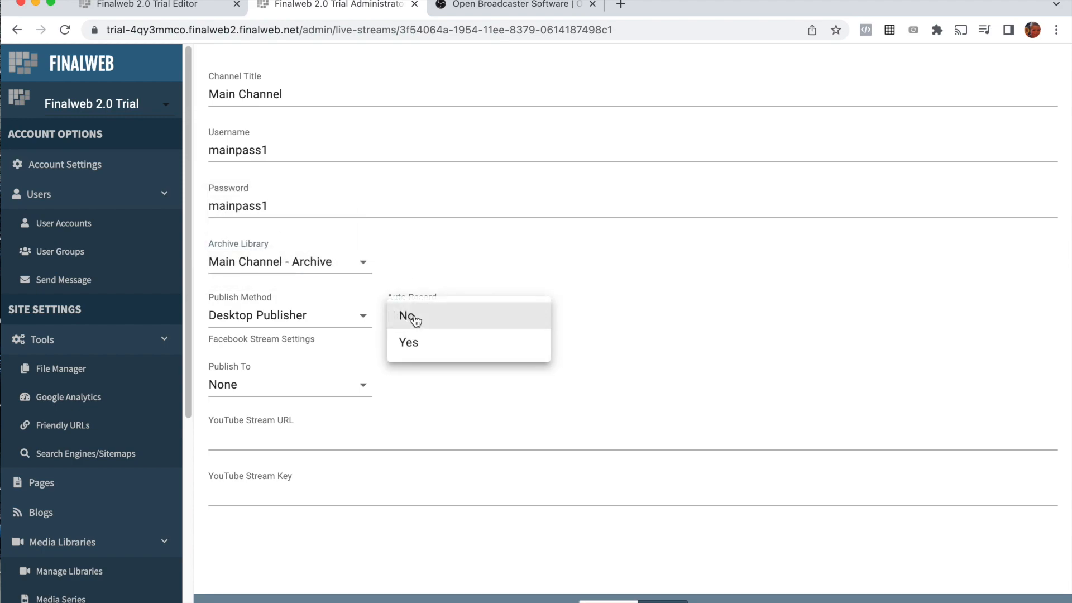
pyautogui.click(417, 347)
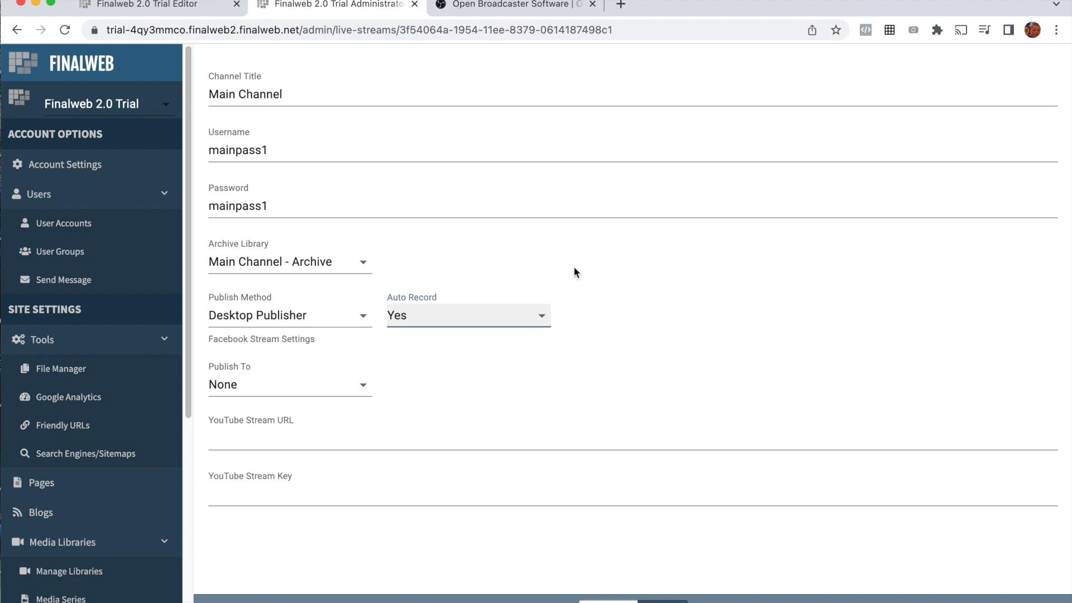
pyautogui.click(663, 600)
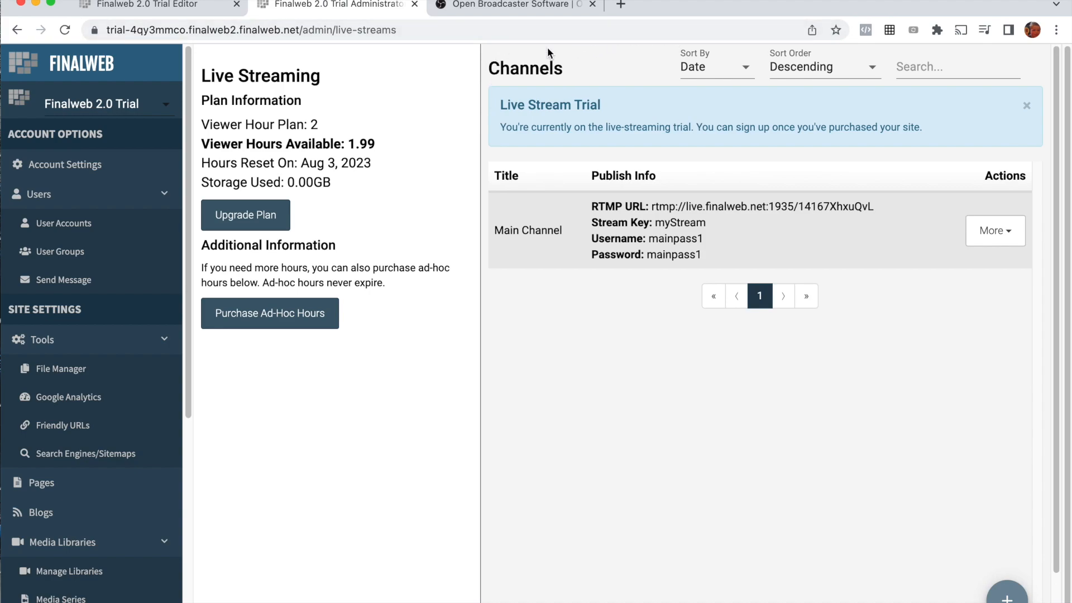
# Step: Open the Finalweb website in a new browser tab and go to the Knowledge Base of its support site
pyautogui.click(621, 5)
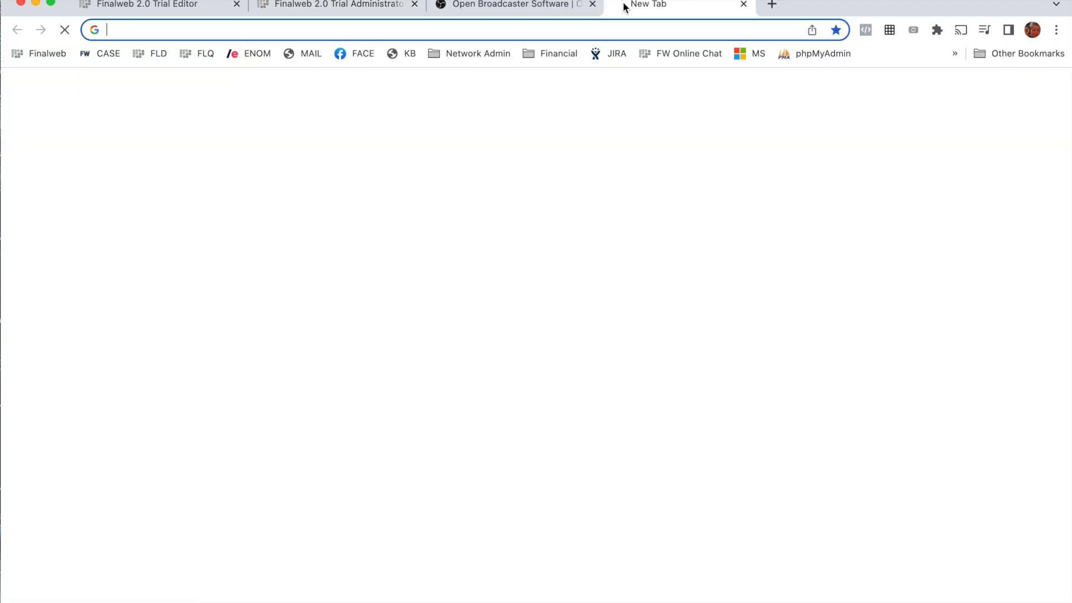
pyautogui.click(32, 53)
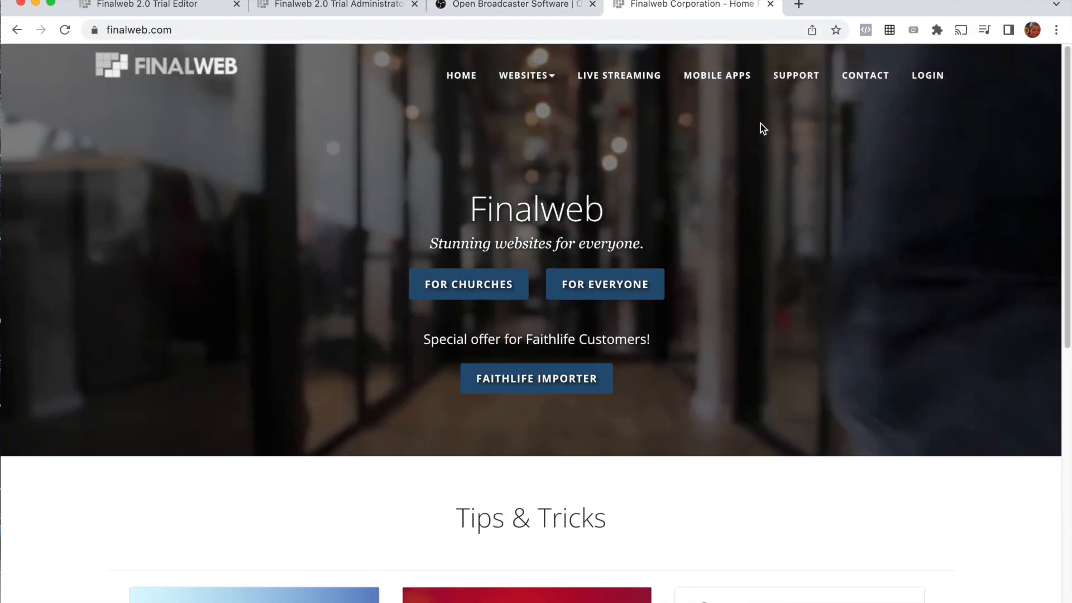
pyautogui.click(796, 79)
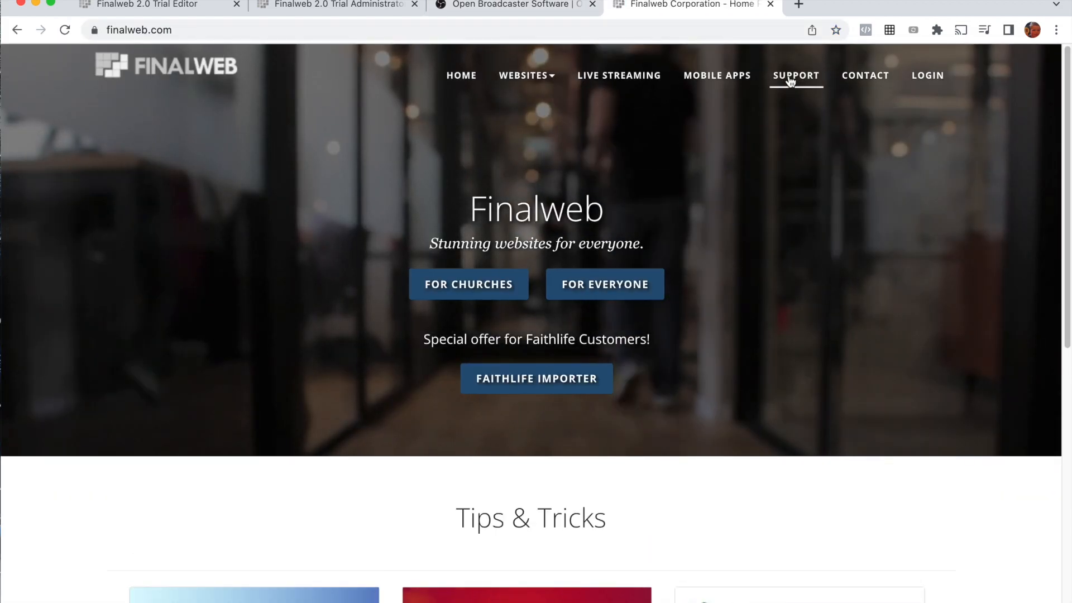
pyautogui.scroll(-5, 184, 480)
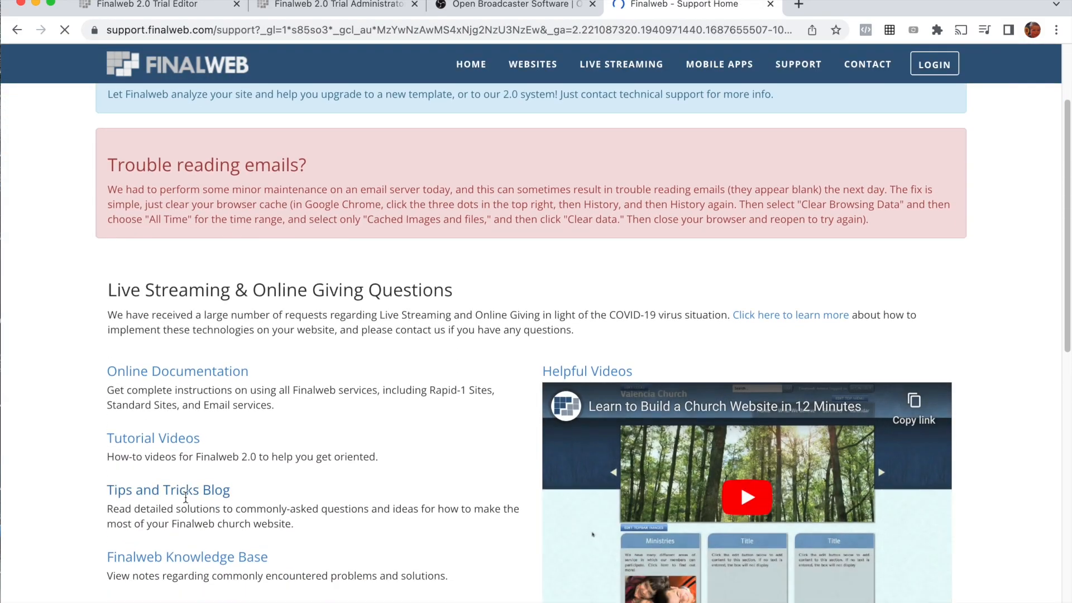
pyautogui.click(187, 457)
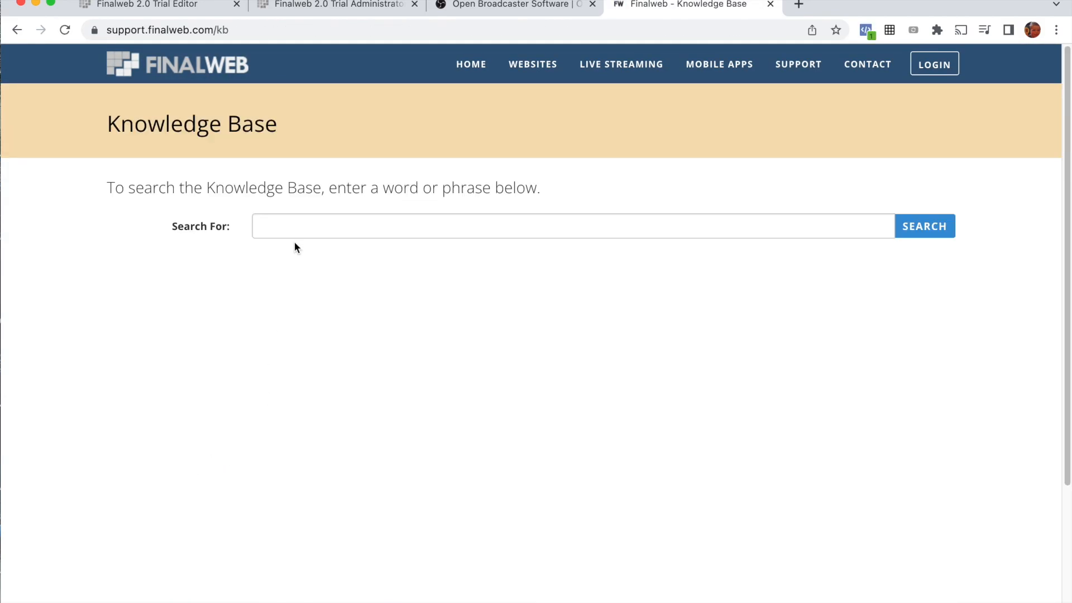
# Step: Search the Knowledge Base for "simulcast" and view the articles on simulcasting Finalweb Live Streaming to Facebook and to YouTube Live
pyautogui.click(298, 224)
pyautogui.write('simulcast')
pyautogui.press('Return')
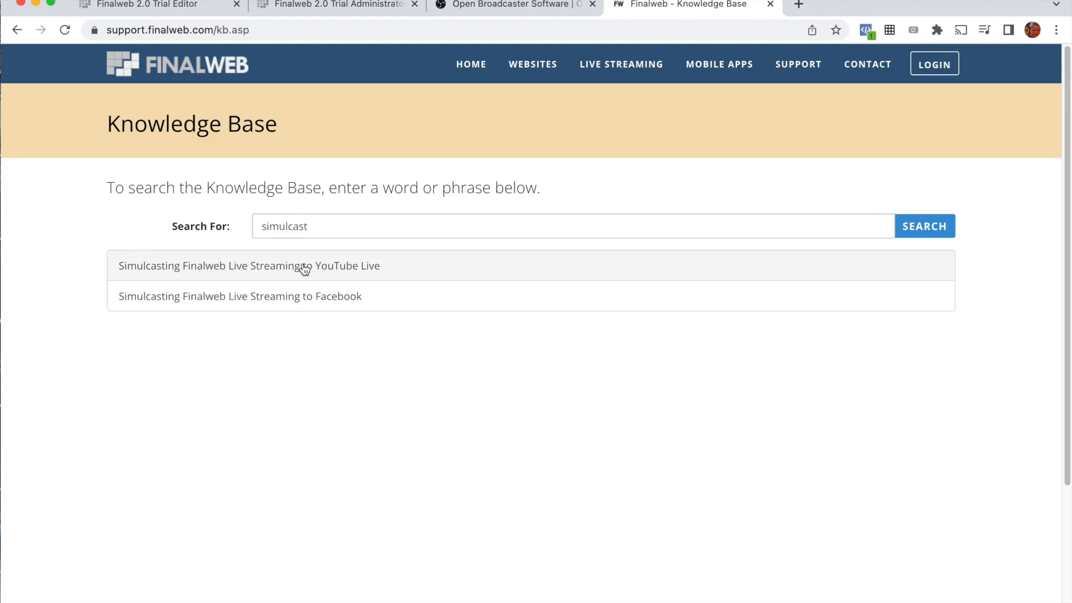
pyautogui.click(263, 297)
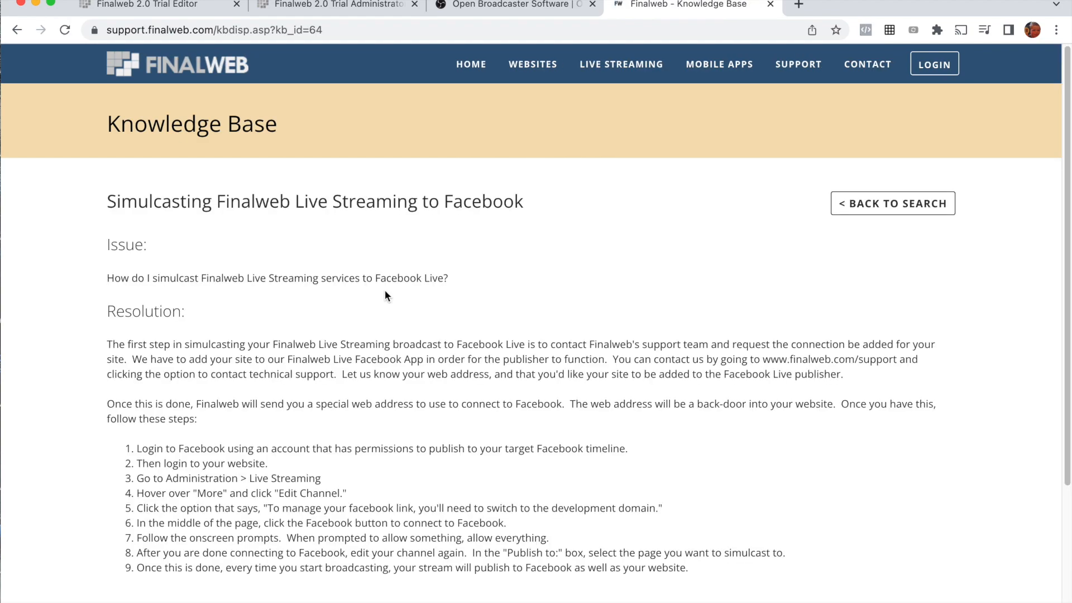
pyautogui.click(12, 31)
pyautogui.click(233, 267)
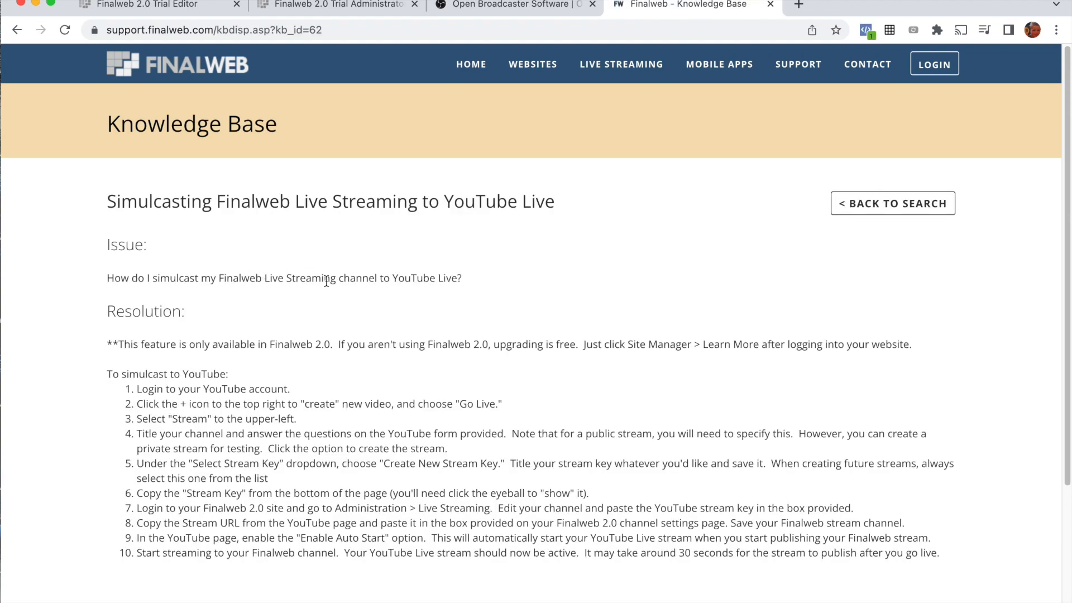